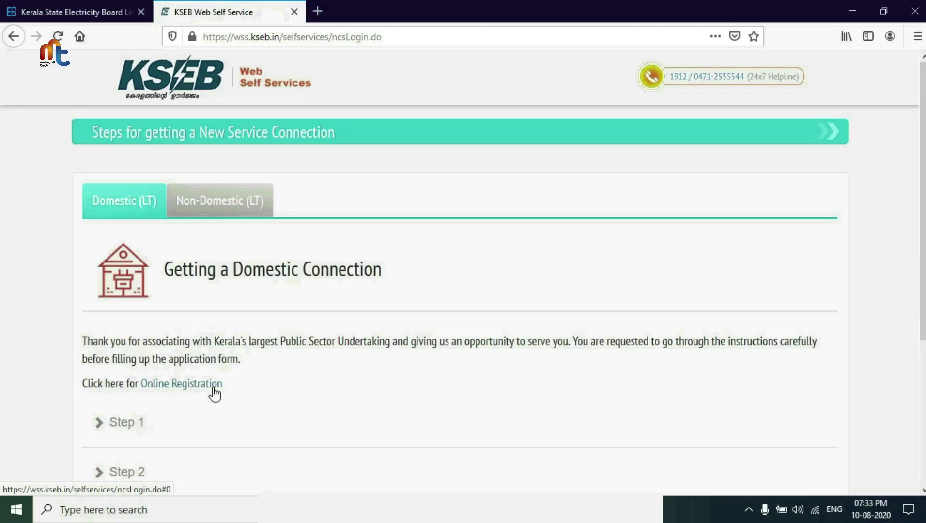
# Step: Open the online registration form for a new domestic (LT) service connection
pyautogui.scroll(-5, 233, 392)
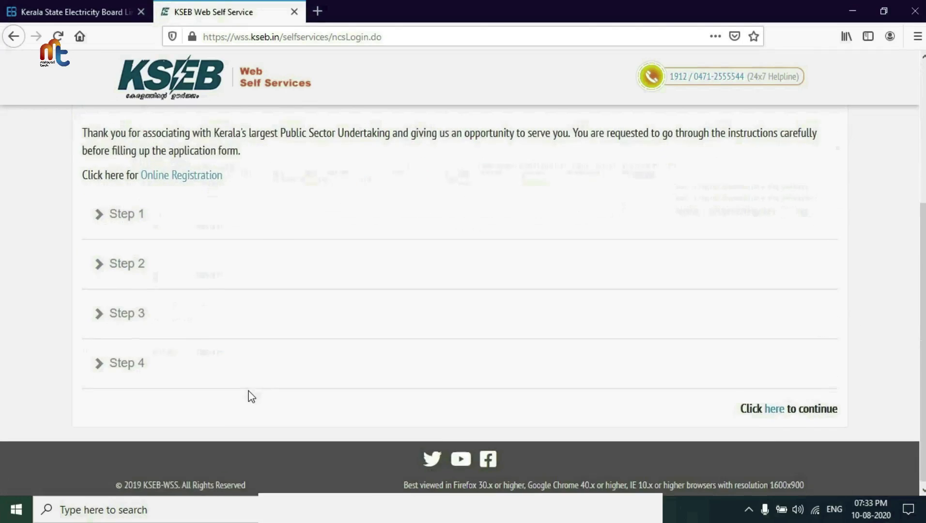
pyautogui.scroll(3, 208, 345)
pyautogui.click(211, 315)
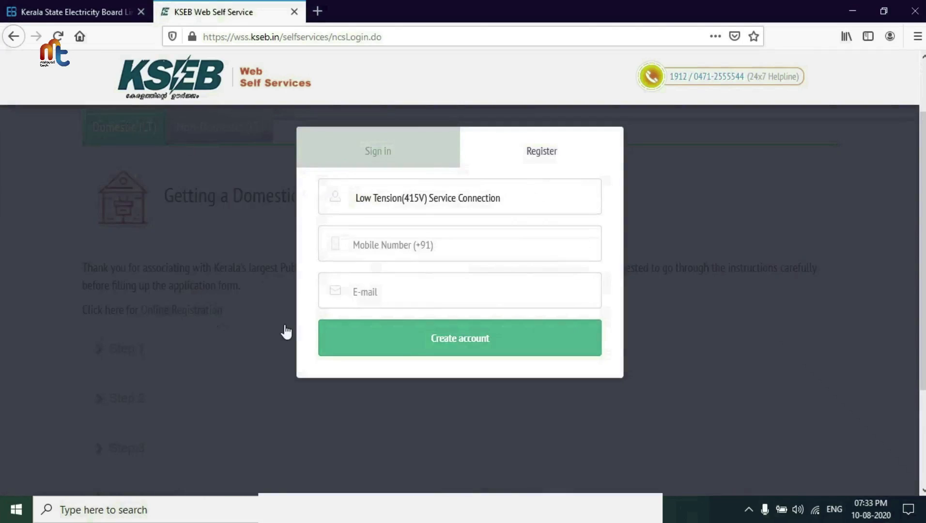
# Step: Create an account for a Low Tension (415V) Service Connection with the mobile number and e-mail, and verify it with the OTP
pyautogui.click(390, 242)
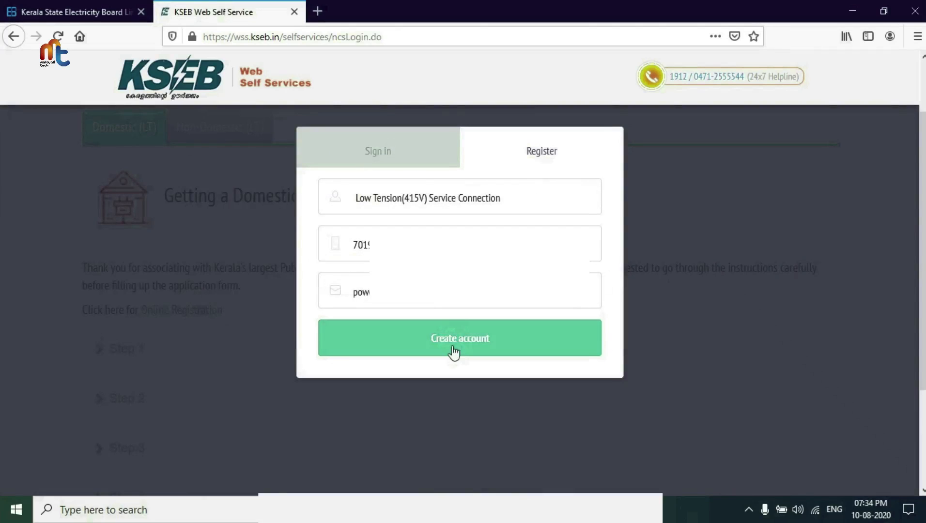
pyautogui.click(454, 353)
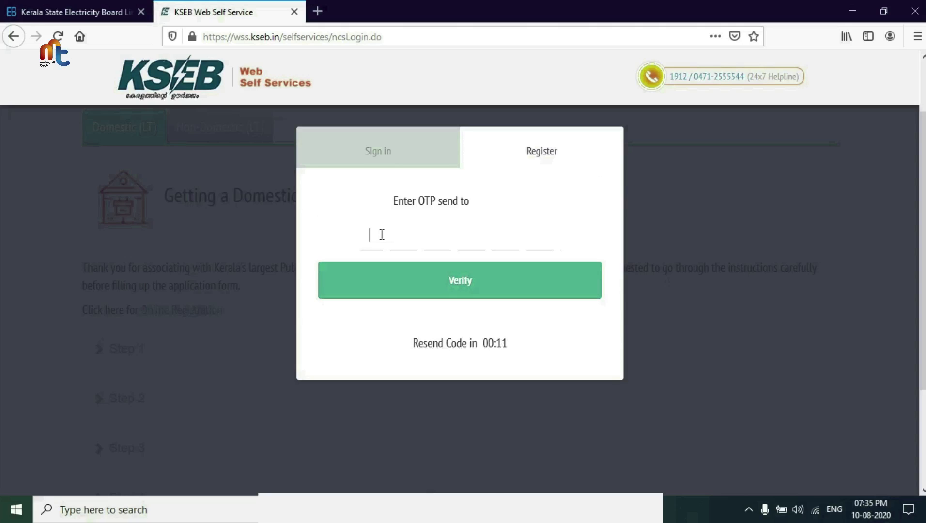
pyautogui.click(378, 231)
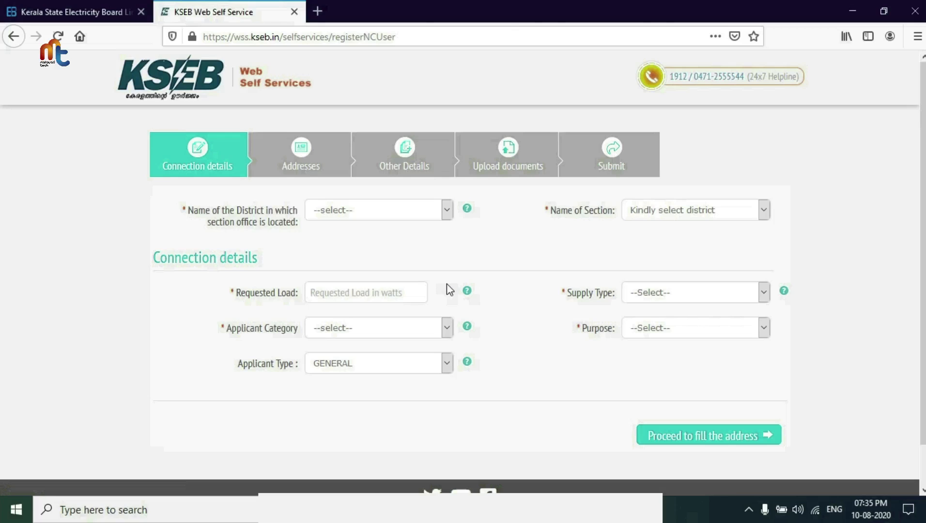
# Step: Choose MALAPPURAM as the section office's district and Kunnumpuram (AR Nagar) as the section
pyautogui.click(449, 213)
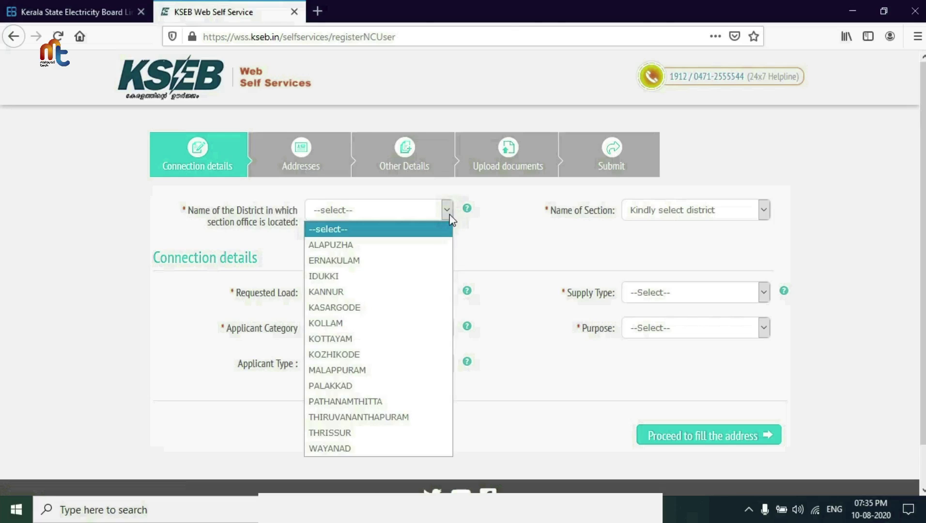
pyautogui.click(337, 370)
pyautogui.click(764, 211)
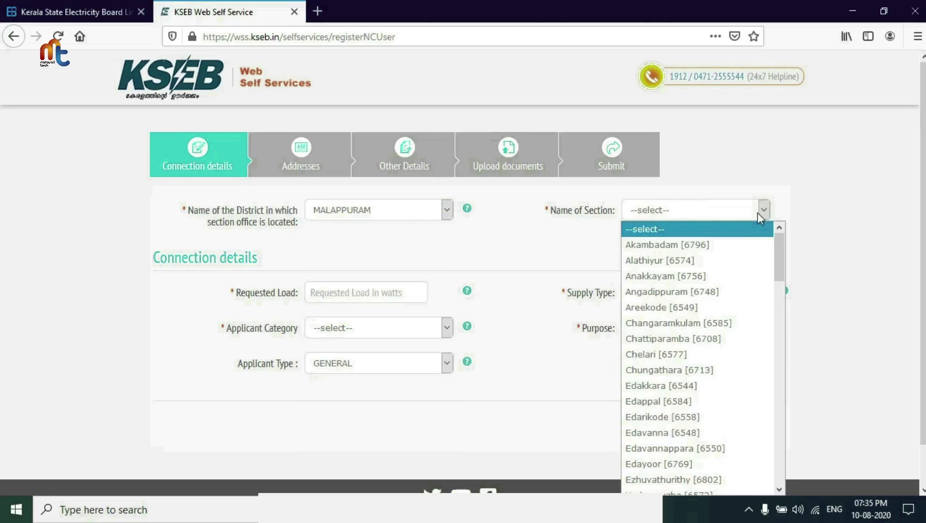
pyautogui.write('ku')
pyautogui.press('Return')
# Step: Enter a requested load of 1972 watts and choose 1 Phase as the supply type
pyautogui.click(347, 294)
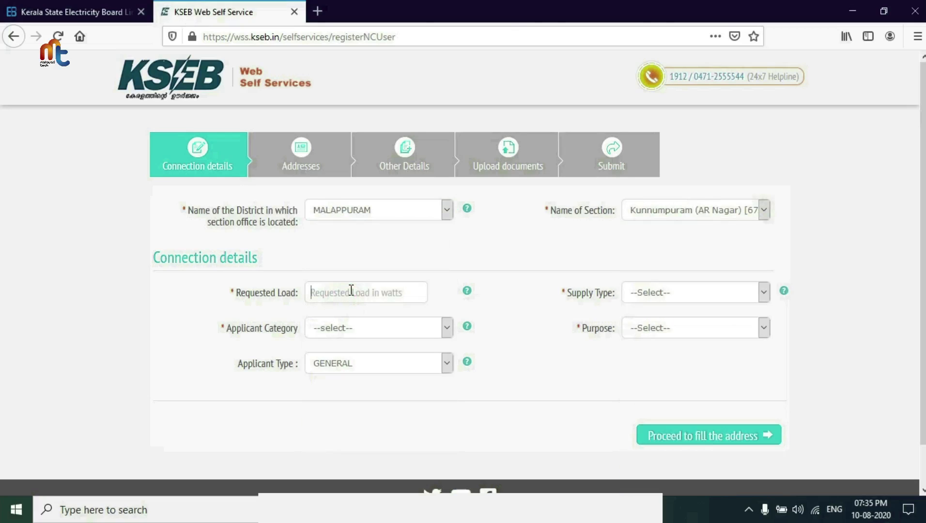
pyautogui.write('1972')
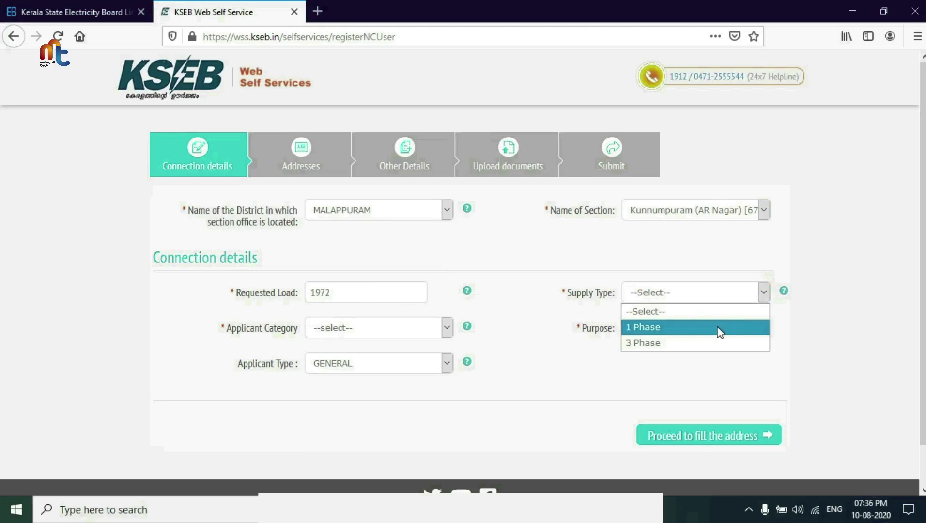
pyautogui.click(718, 327)
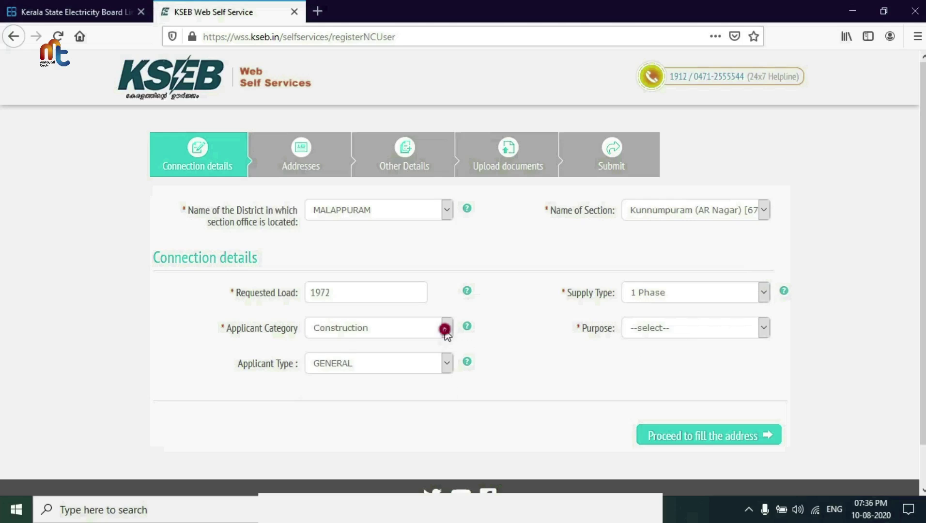
# Step: Set the applicant category to Domestic and check the purposes offered for it
pyautogui.click(446, 328)
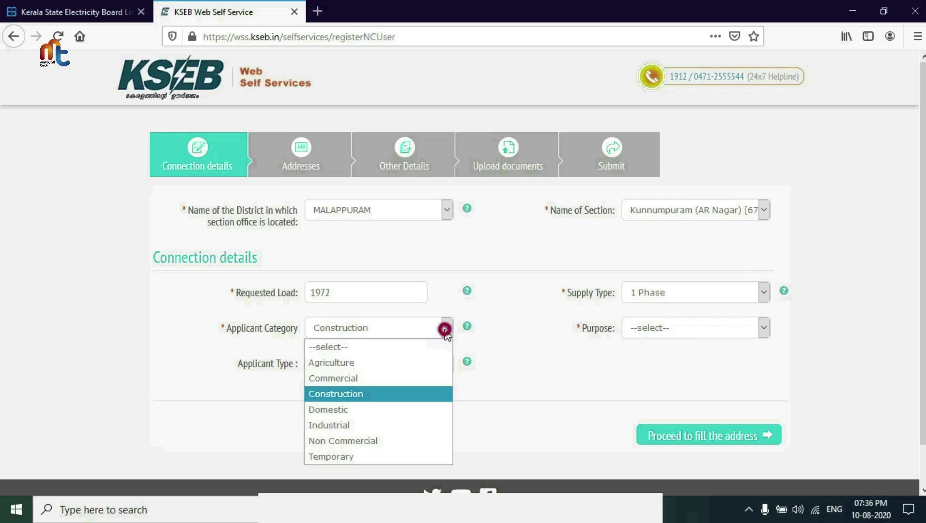
pyautogui.click(402, 409)
pyautogui.click(763, 328)
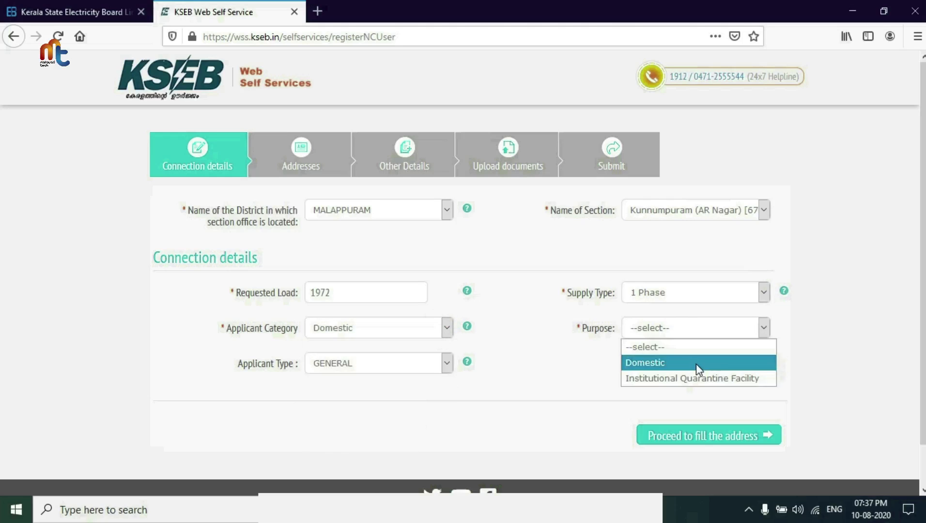
pyautogui.click(525, 360)
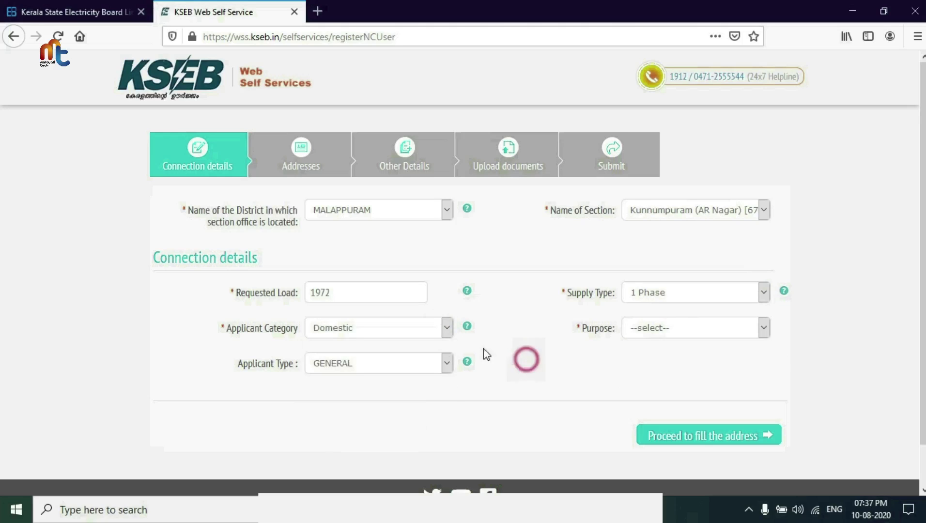
# Step: Try the Construction and Commercial applicant categories and check the purposes offered for them
pyautogui.click(445, 330)
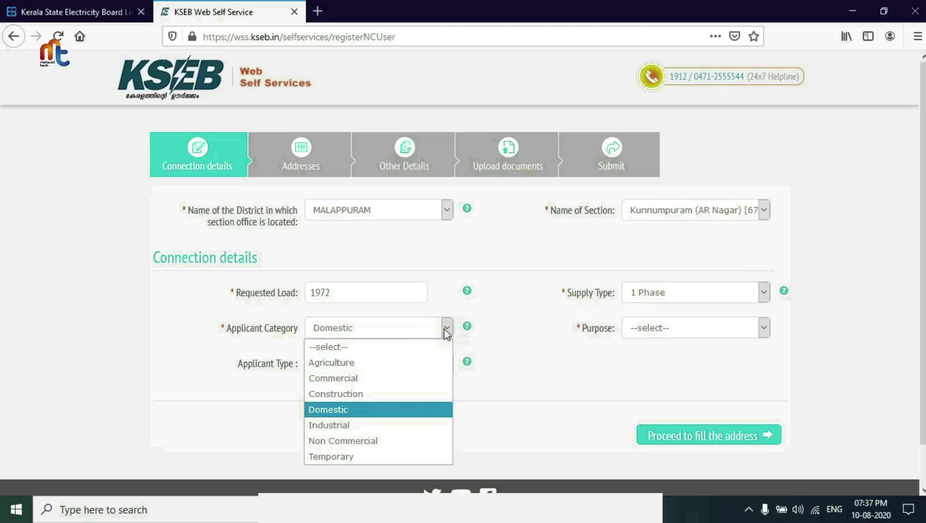
pyautogui.click(395, 394)
pyautogui.click(746, 332)
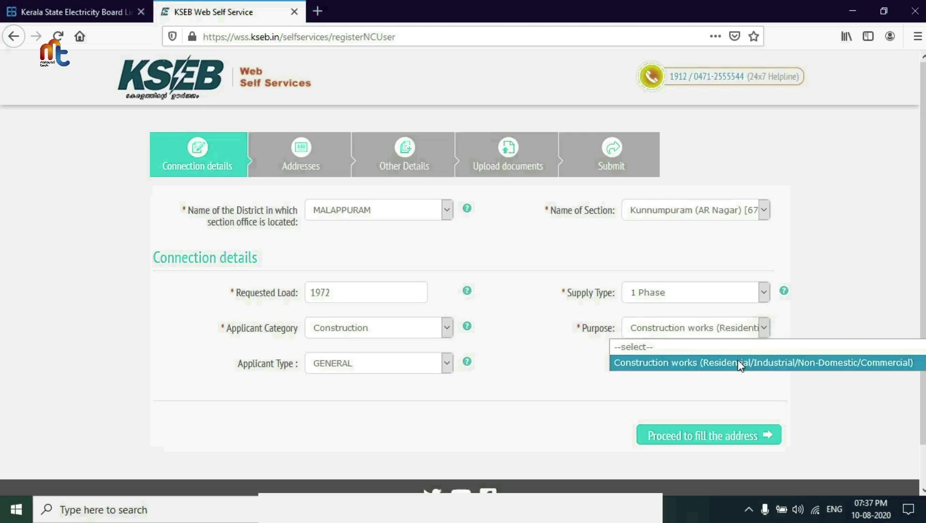
pyautogui.click(518, 368)
pyautogui.click(447, 329)
pyautogui.click(411, 378)
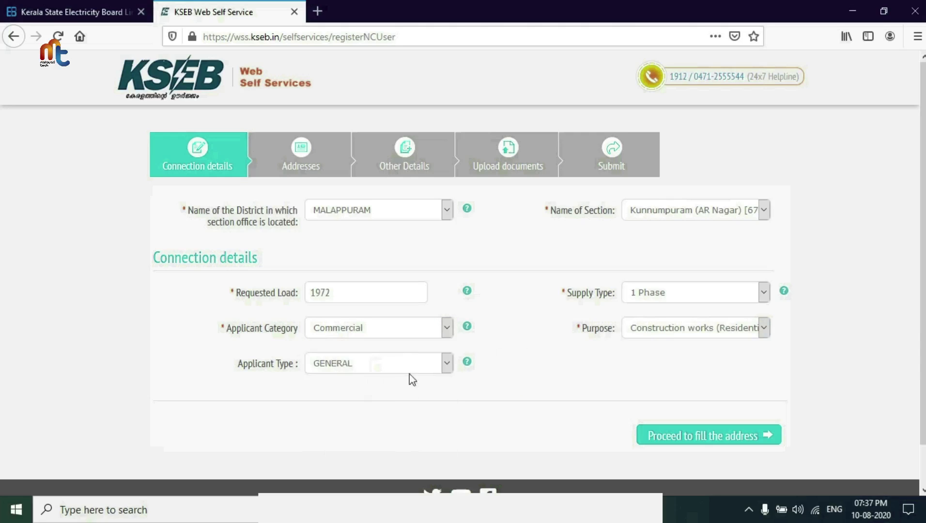
pyautogui.click(770, 323)
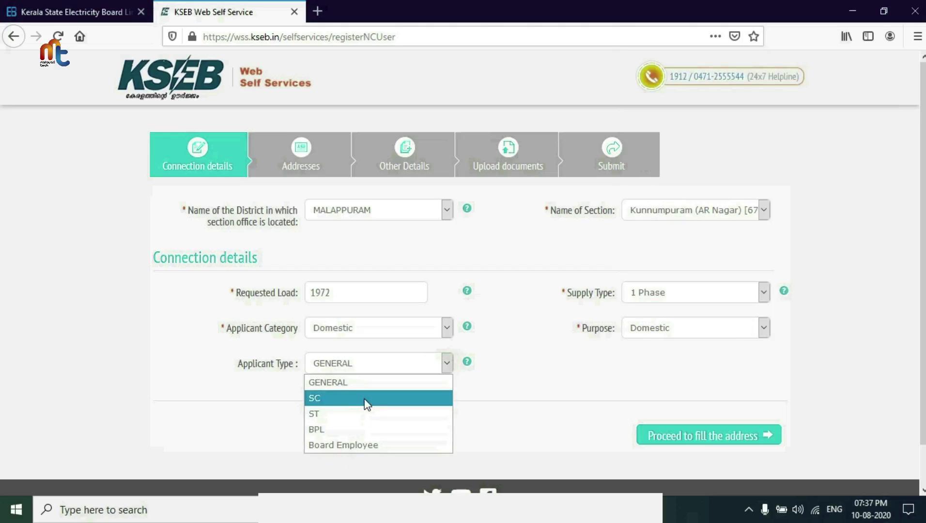
# Step: Use Domestic for both applicant category and purpose with applicant type GENERAL, and proceed to the address section
pyautogui.click(361, 385)
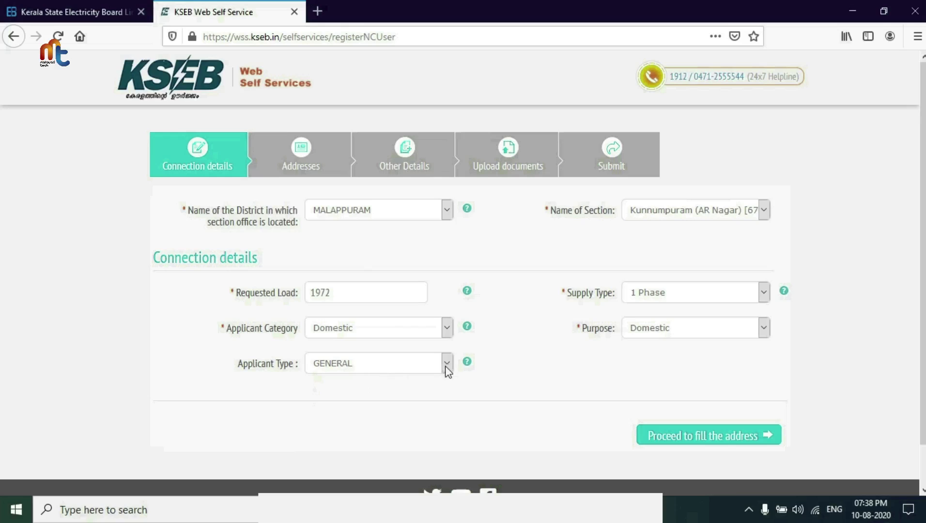
pyautogui.click(715, 439)
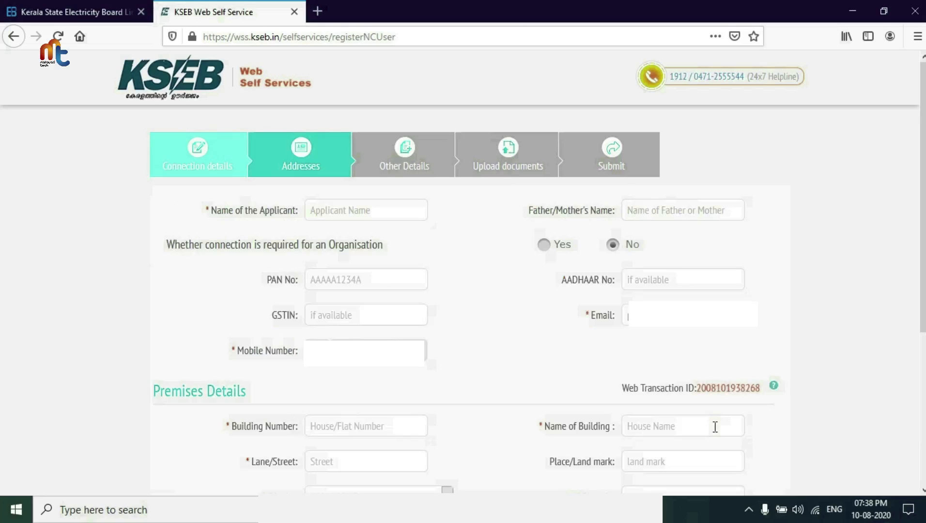
# Step: Fill in the applicant's full name and the father's or mother's name
pyautogui.click(338, 209)
pyautogui.write('P')
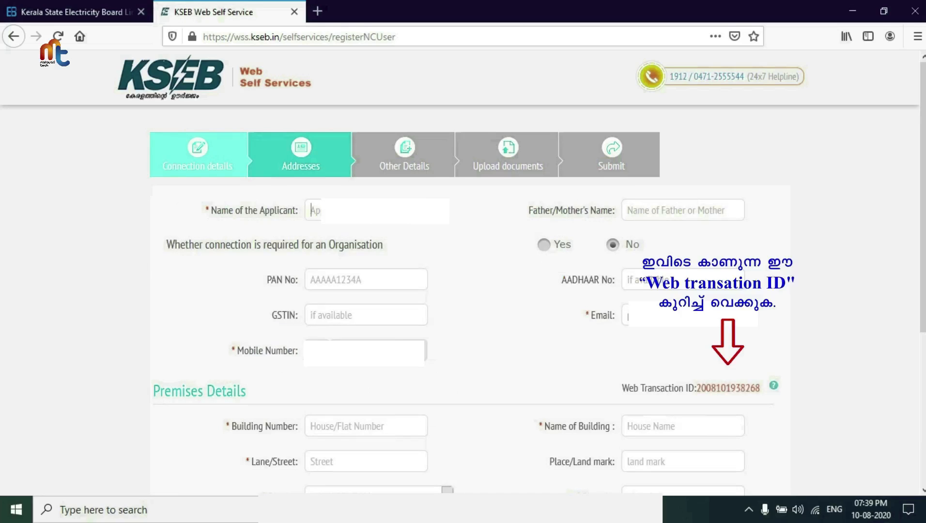
pyautogui.write('A')
pyautogui.click(672, 211)
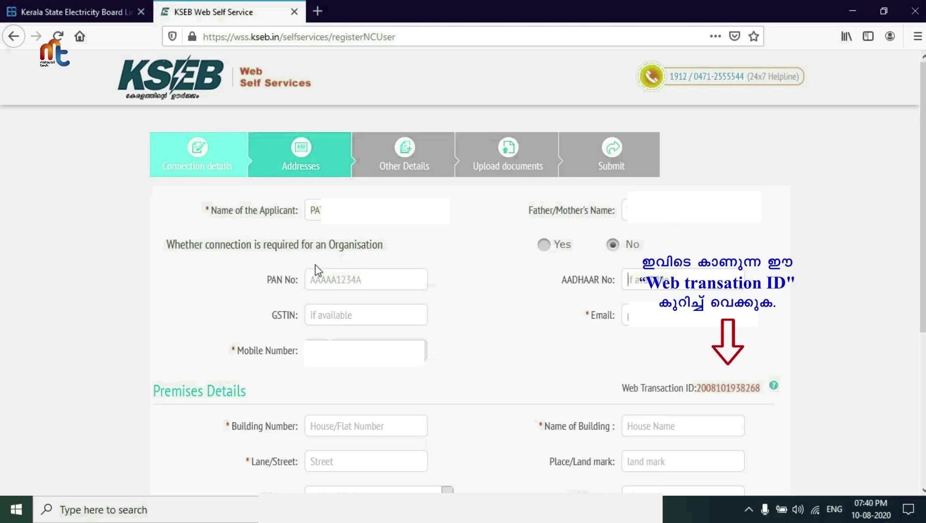
# Step: Mark the connection as not required for an organisation and fill in the applicant's AADHAAR number
pyautogui.click(544, 245)
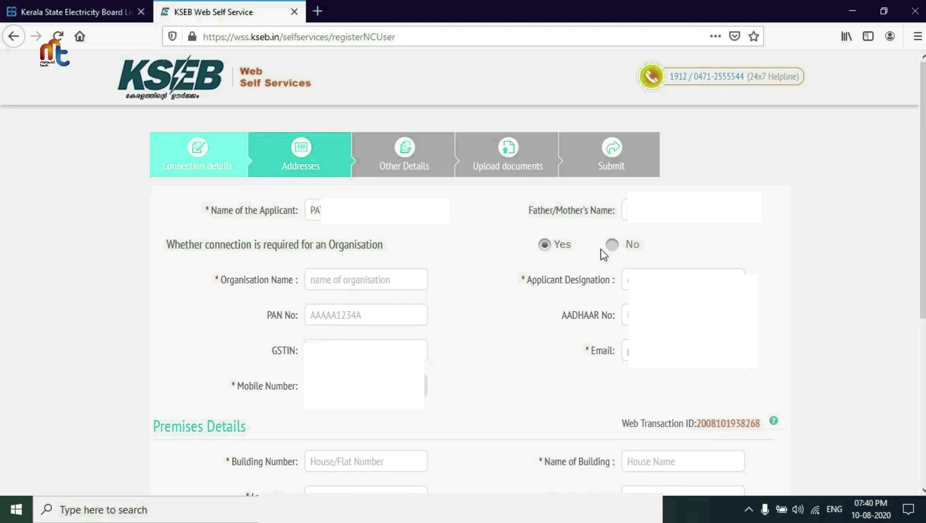
pyautogui.click(611, 248)
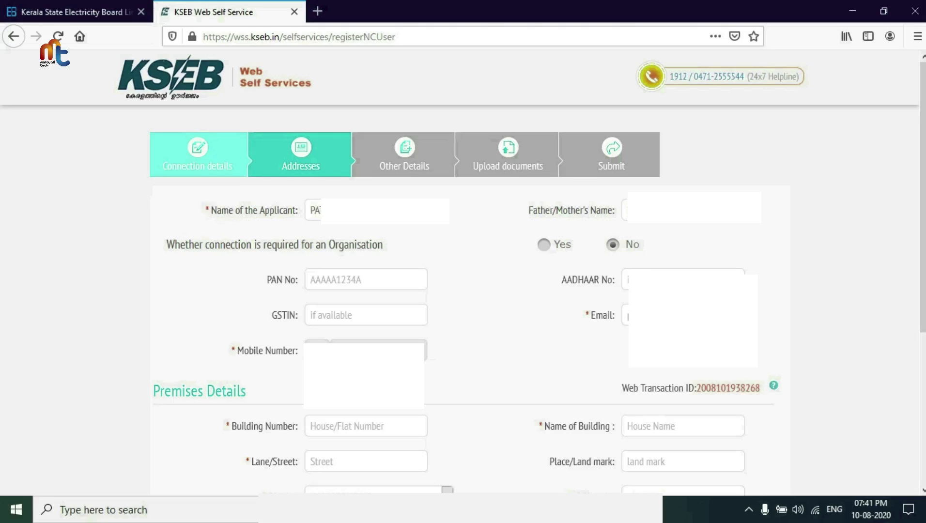
pyautogui.click(629, 280)
# Step: Fill in the premises details with building number NIL, the street and remaining address fields, and select the village
pyautogui.scroll(-3, 484, 300)
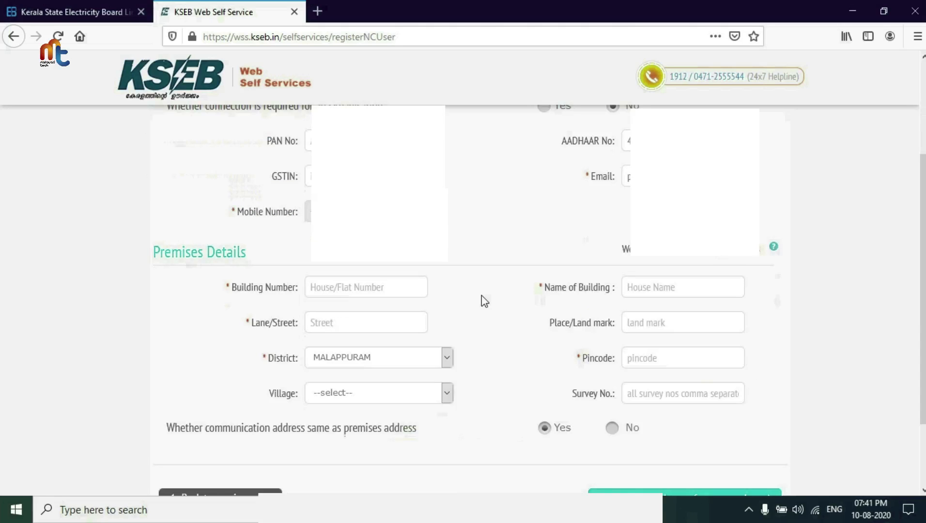
pyautogui.scroll(-2, 481, 295)
pyautogui.click(369, 218)
pyautogui.write('NIL')
pyautogui.click(385, 250)
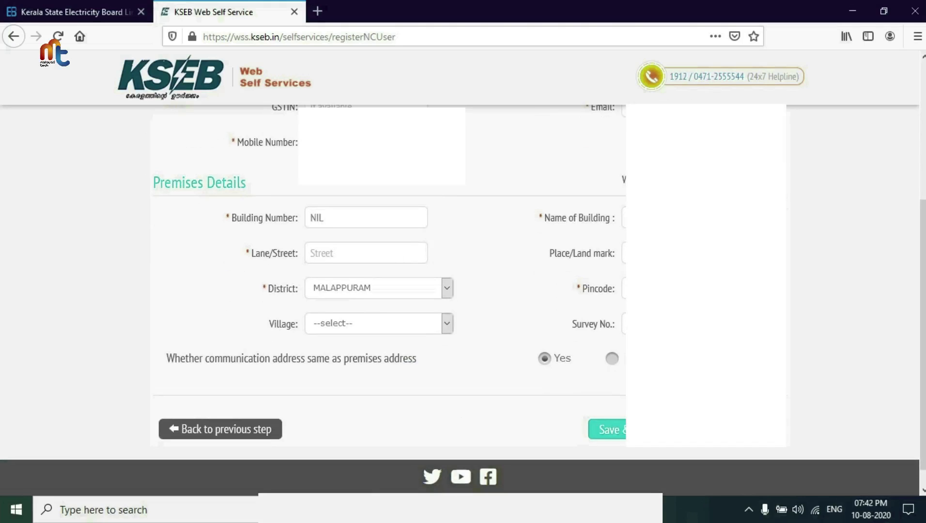
pyautogui.write('KOLAPPURAM')
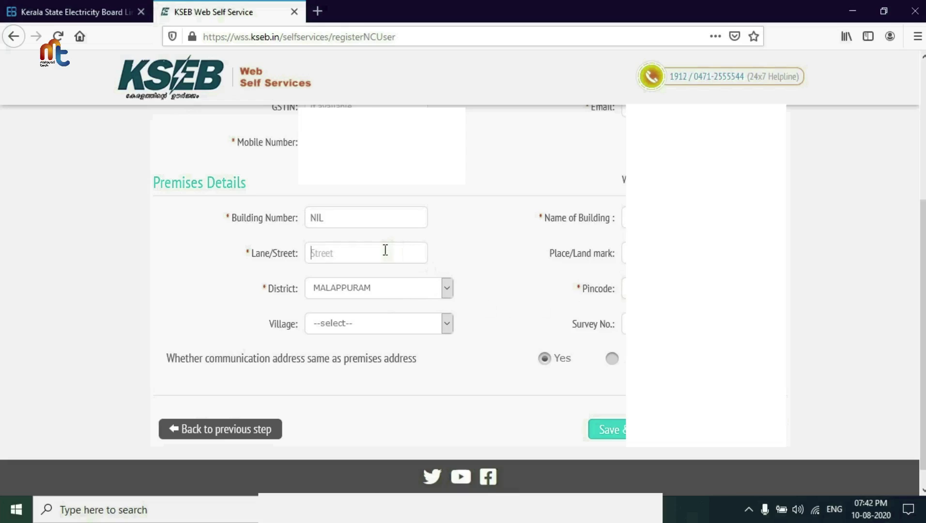
pyautogui.write('KOLAPPURAM')
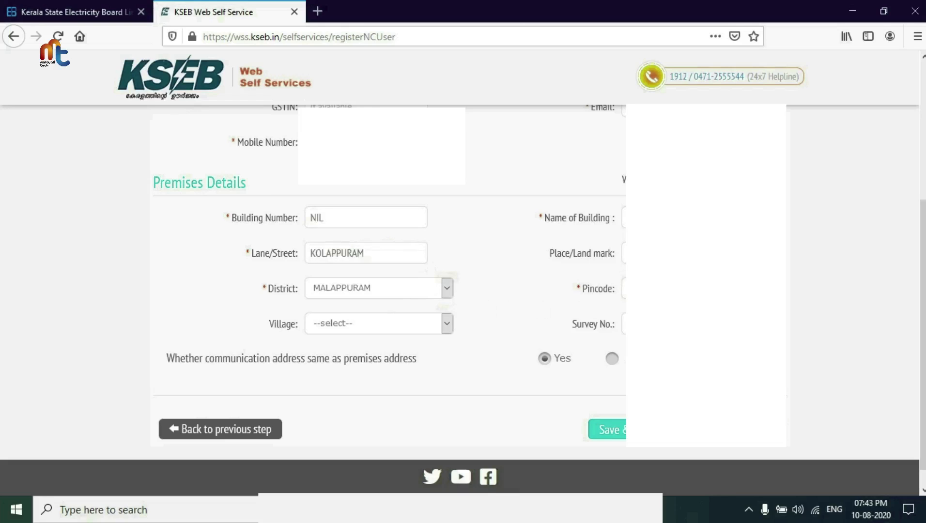
pyautogui.click(446, 327)
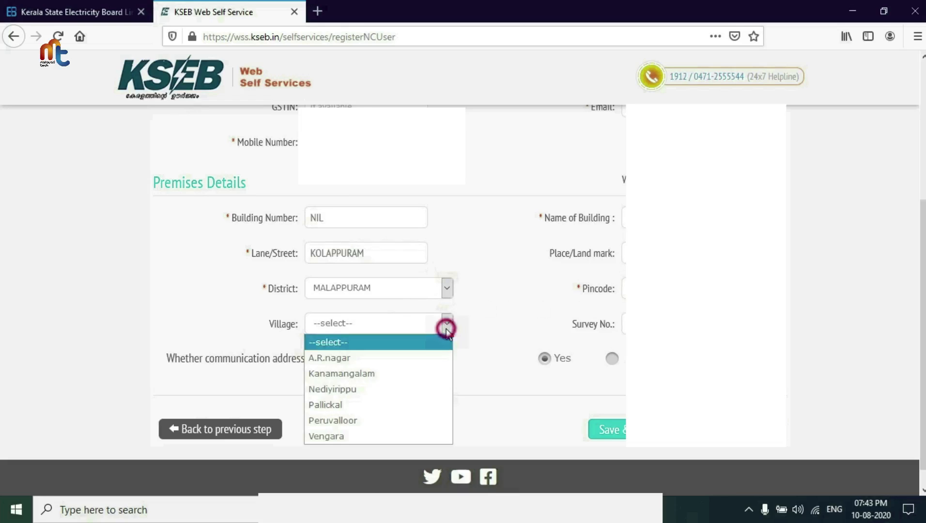
pyautogui.click(434, 358)
# Step: Review the entered details, keep the communication address same as the premises address, and save and proceed to the preference section
pyautogui.scroll(5, 463, 270)
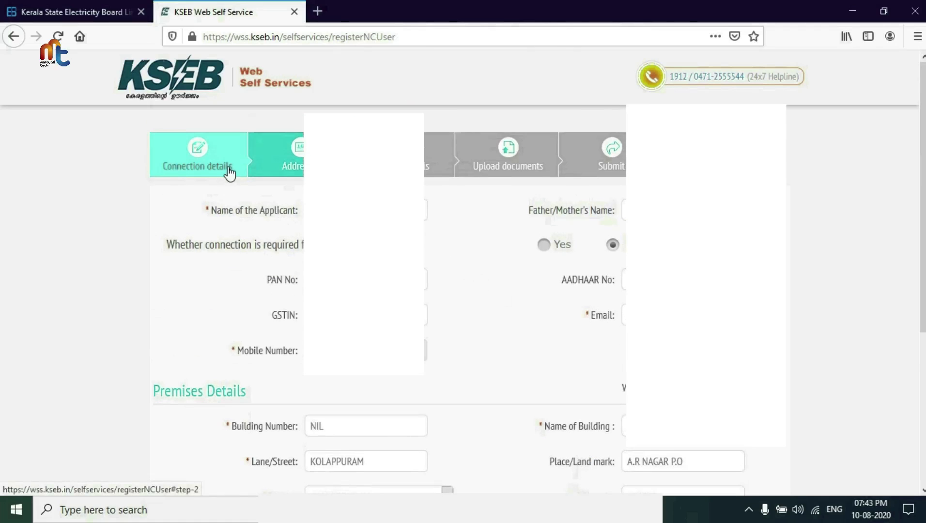
pyautogui.click(230, 172)
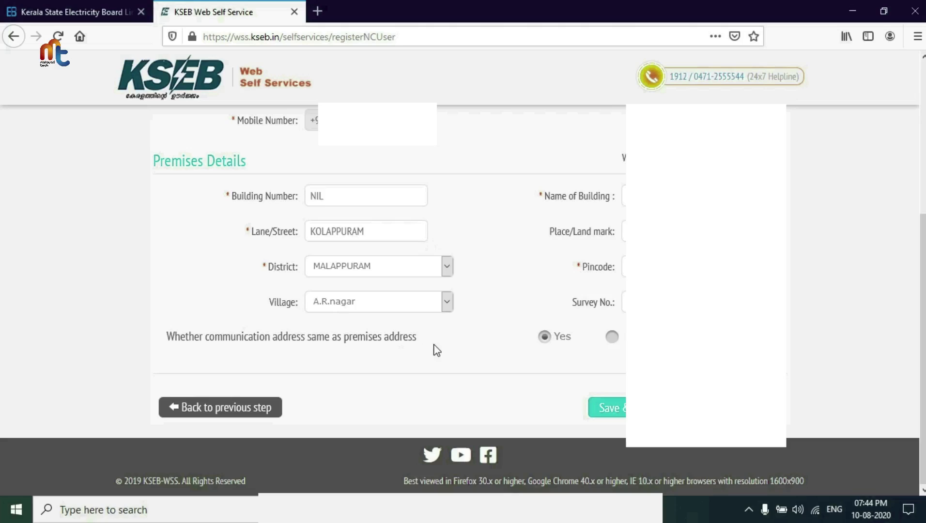
pyautogui.click(612, 337)
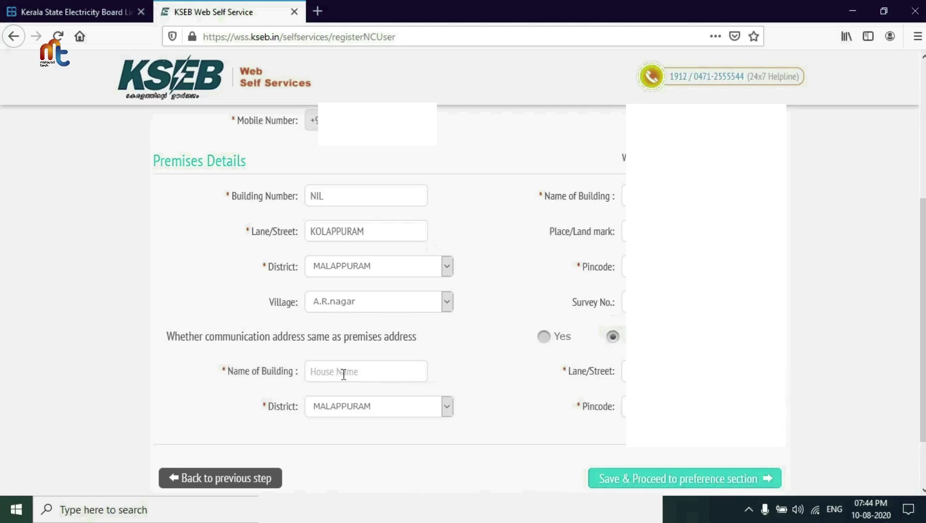
pyautogui.click(544, 337)
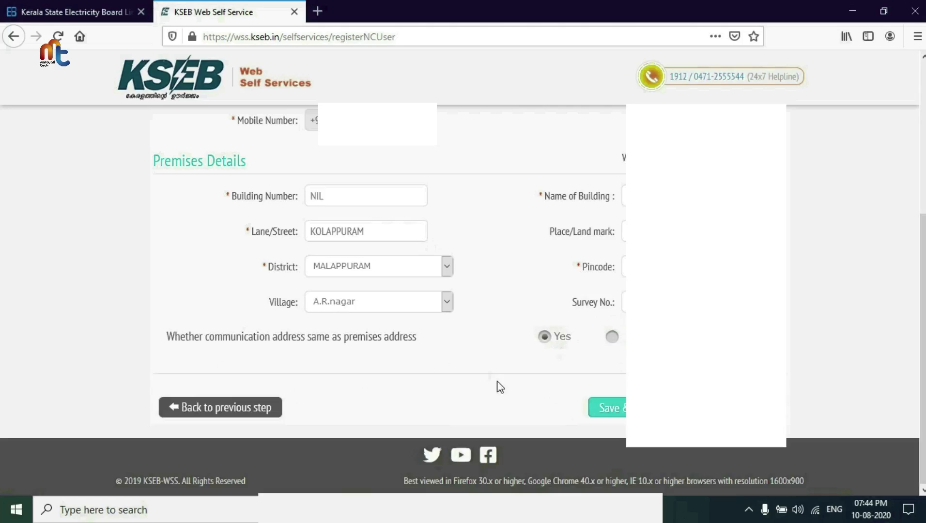
pyautogui.scroll(1, 603, 429)
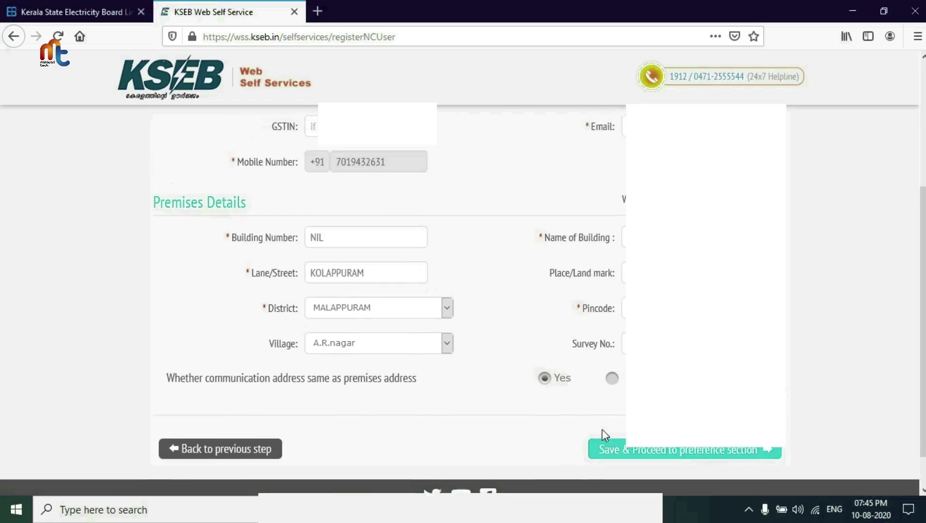
pyautogui.scroll(-2, 600, 447)
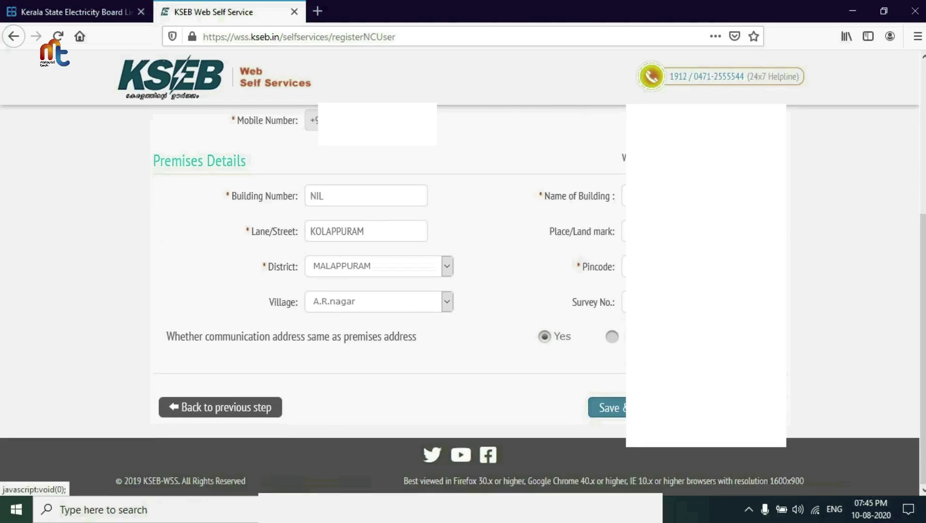
pyautogui.click(607, 408)
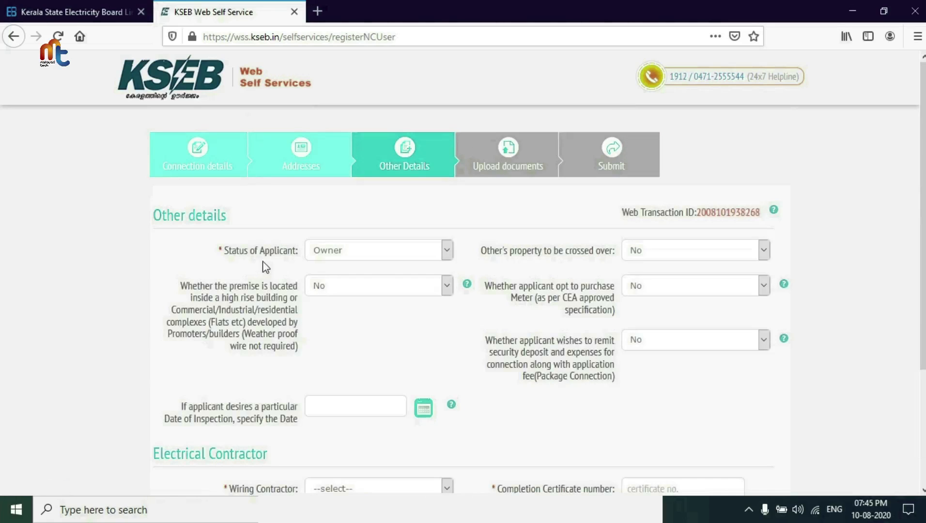
# Step: Keep the applicant status as Owner and answer No for crossing other's property and for premises in a high-rise building
pyautogui.click(446, 251)
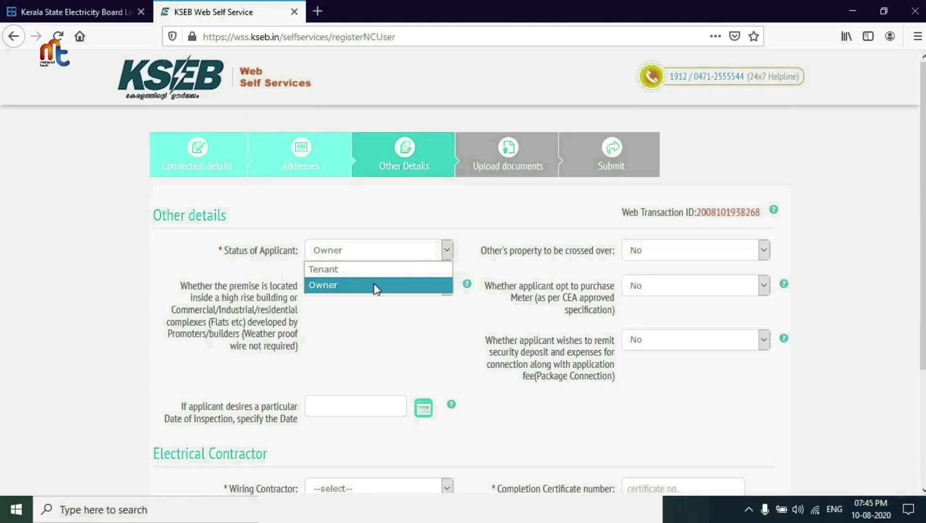
pyautogui.click(280, 274)
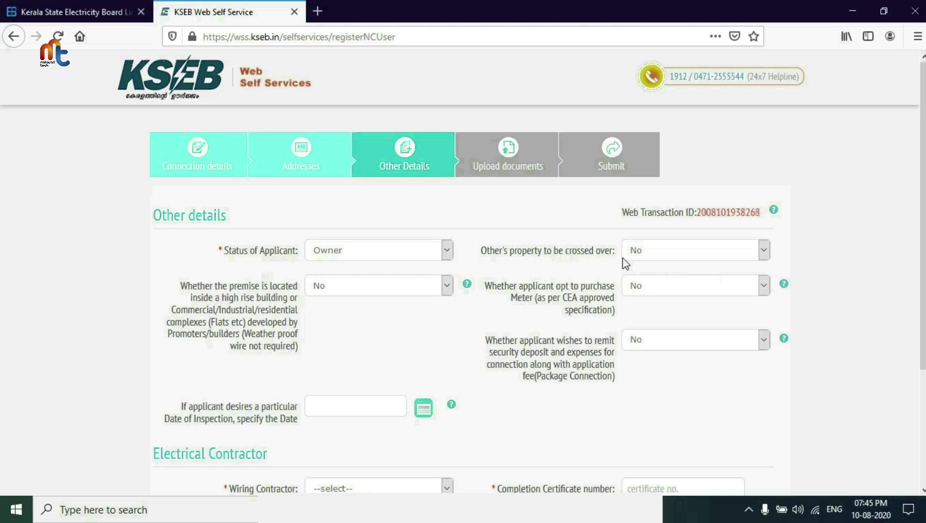
pyautogui.click(763, 251)
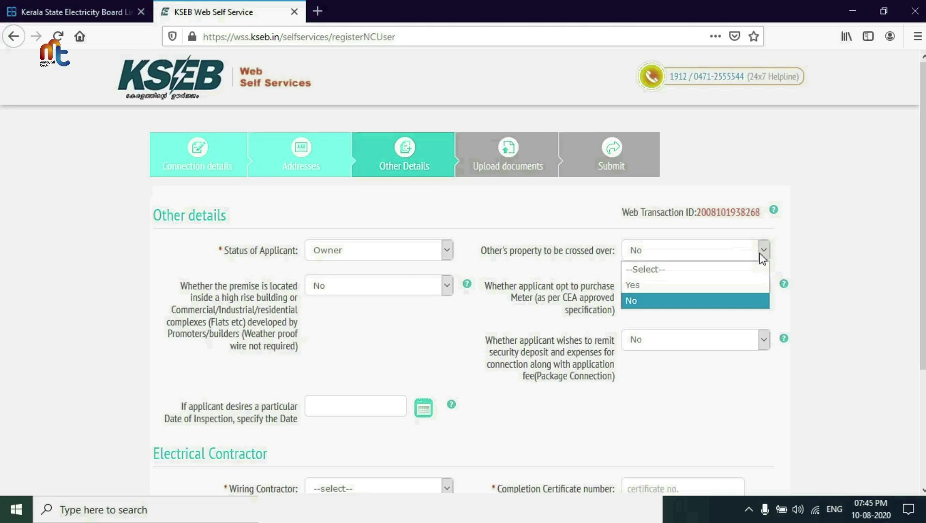
pyautogui.click(762, 254)
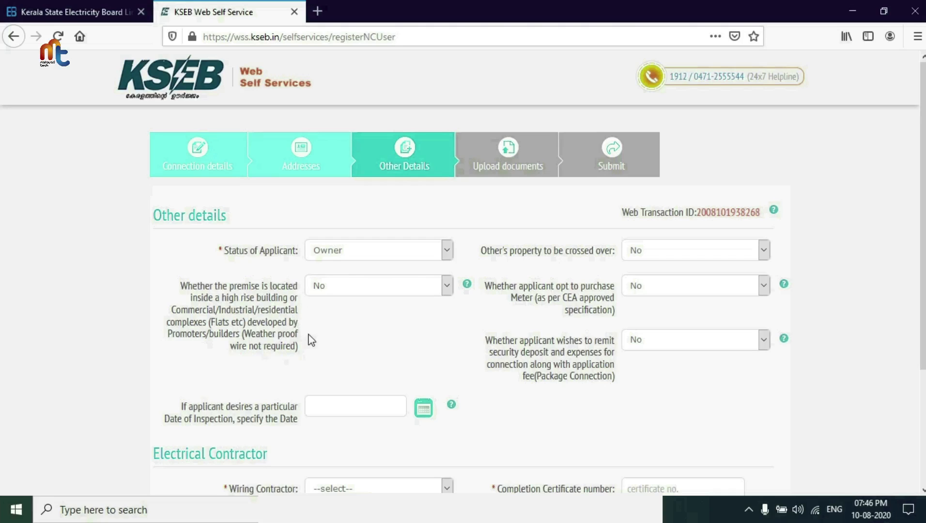
pyautogui.click(446, 288)
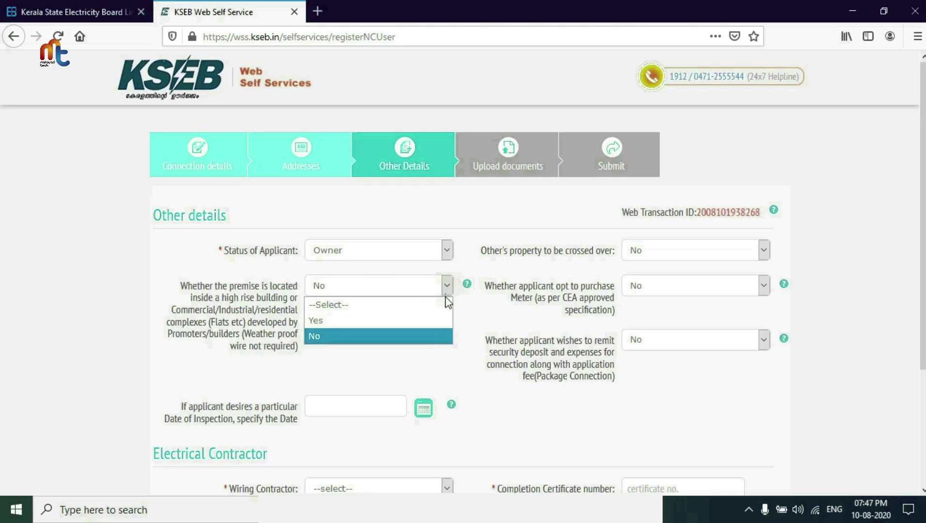
pyautogui.click(449, 290)
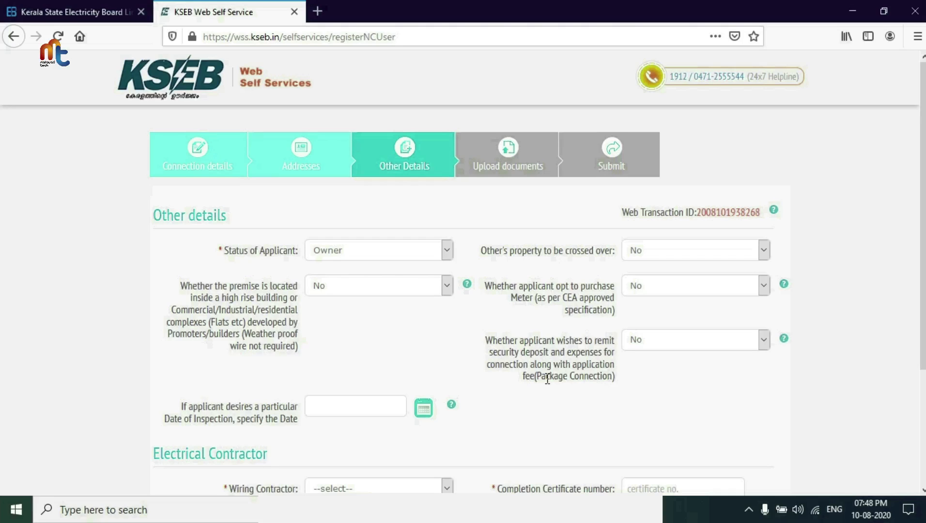
# Step: Switch the package connection option for remitting the security deposit and expenses to Yes and back to No
pyautogui.click(762, 343)
pyautogui.click(746, 373)
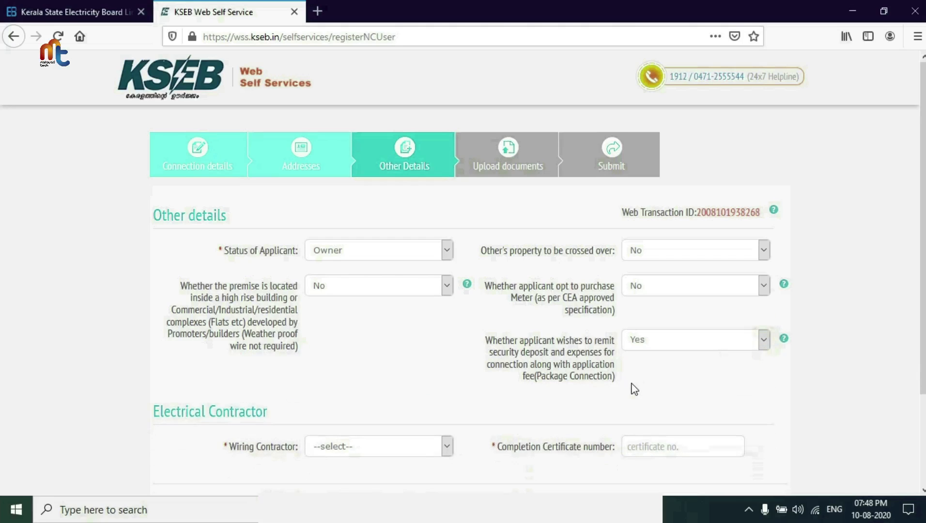
pyautogui.click(765, 344)
pyautogui.click(721, 385)
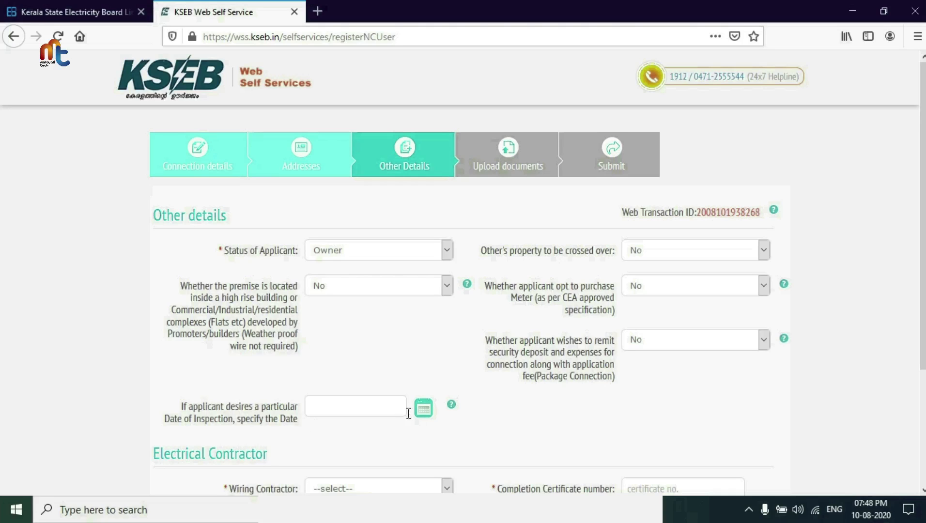
# Step: Try to choose 13 August 2020 as the applicant's desired date of inspection
pyautogui.click(423, 409)
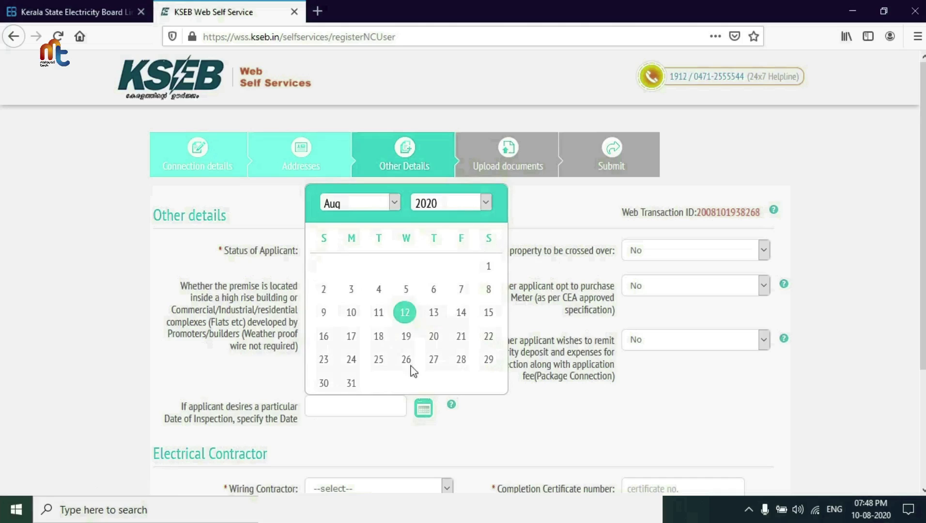
pyautogui.click(437, 311)
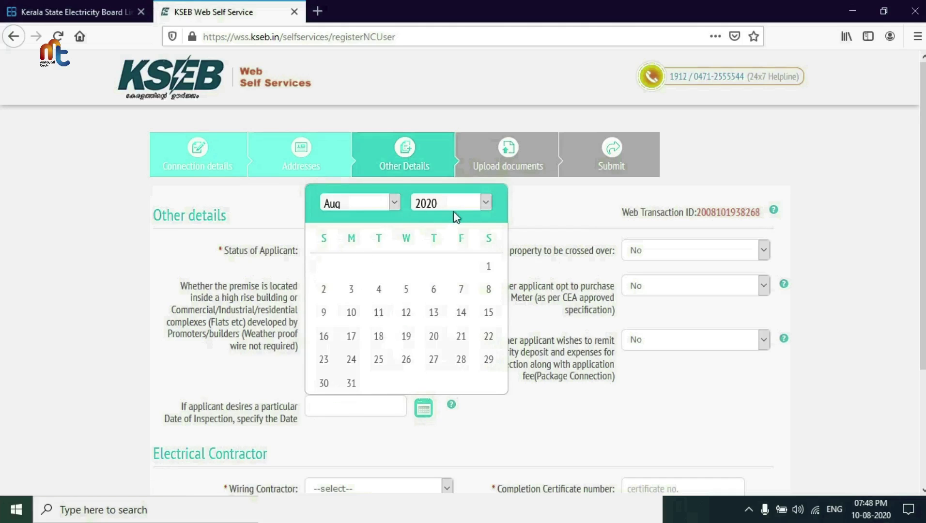
pyautogui.click(434, 313)
# Step: Opt for the package connection by choosing Yes for remitting the security deposit and expenses with the application fee
pyautogui.click(693, 339)
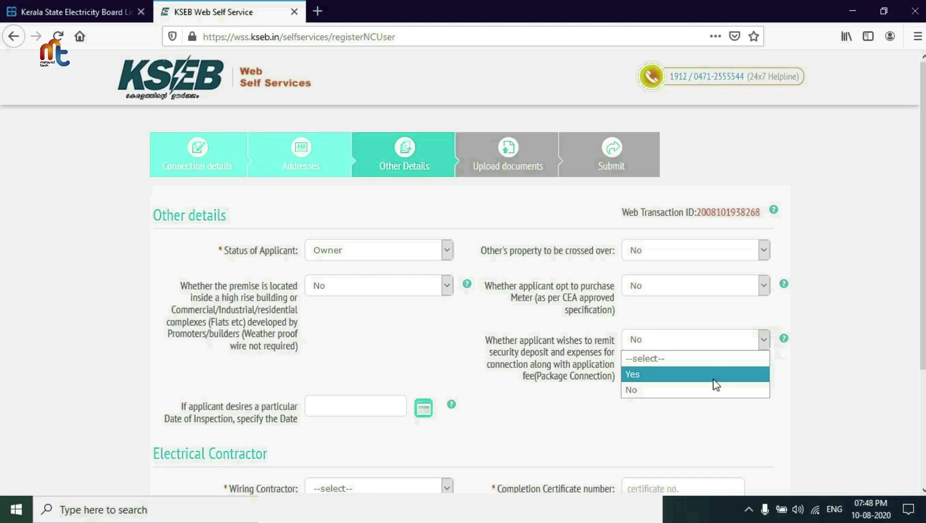
pyautogui.click(716, 385)
# Step: Select the wiring contractor from the list and enter 25 as the completion certificate number
pyautogui.scroll(-2, 454, 361)
pyautogui.click(432, 339)
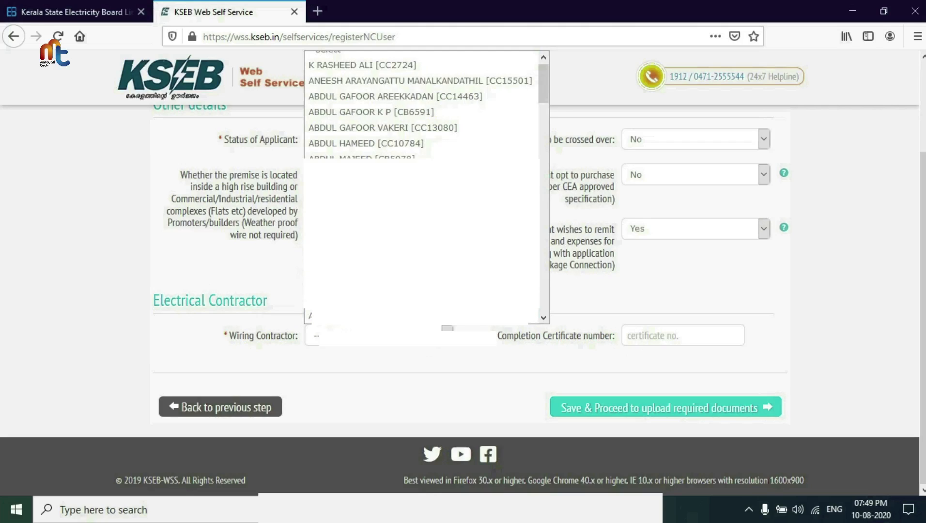
pyautogui.click(434, 300)
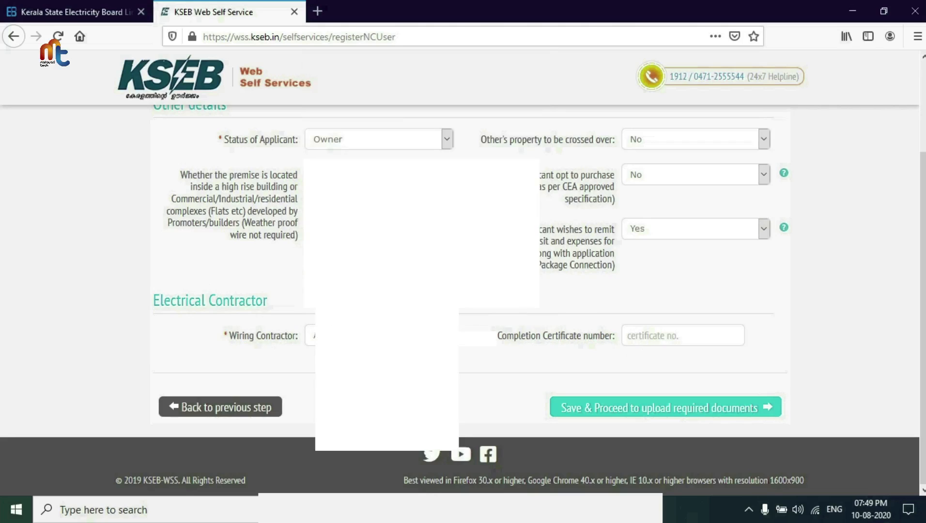
pyautogui.click(447, 335)
pyautogui.click(654, 333)
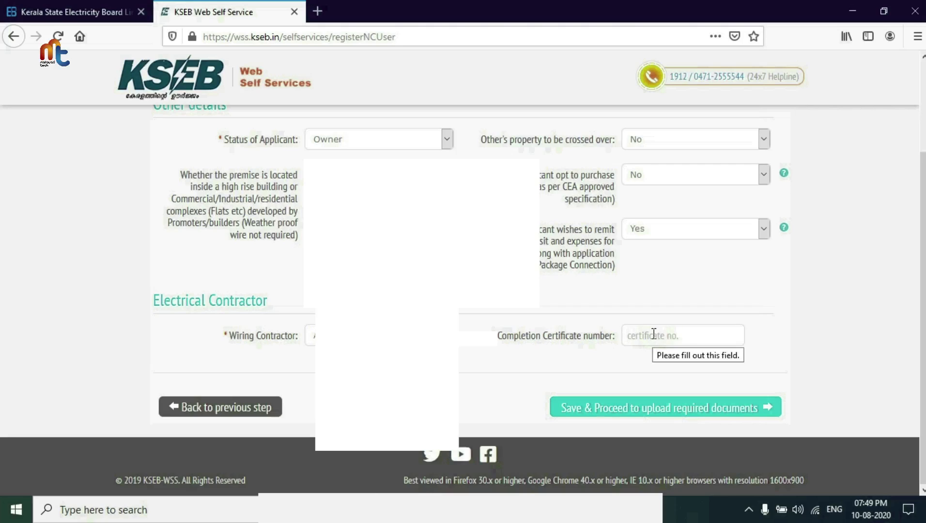
pyautogui.write('25')
# Step: Review the other details and save them to proceed to uploading the required documents
pyautogui.scroll(3, 516, 382)
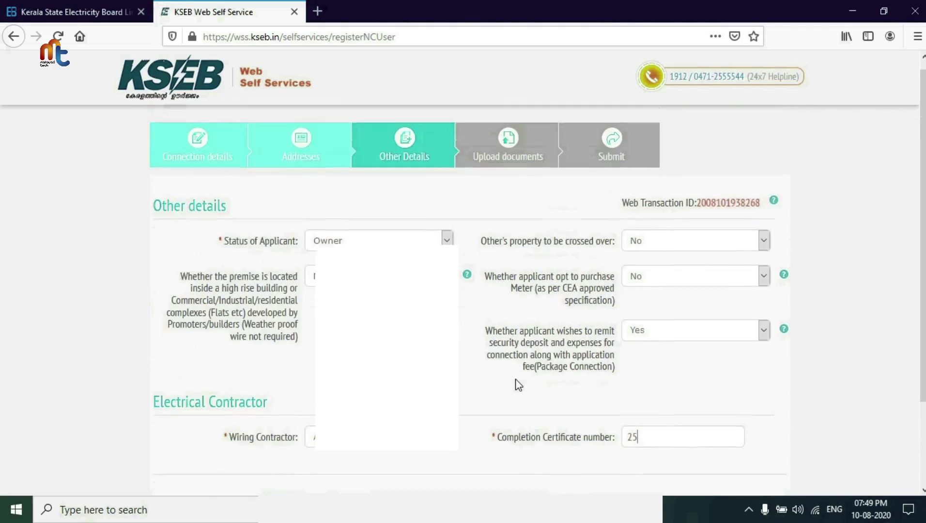
pyautogui.scroll(-3, 512, 366)
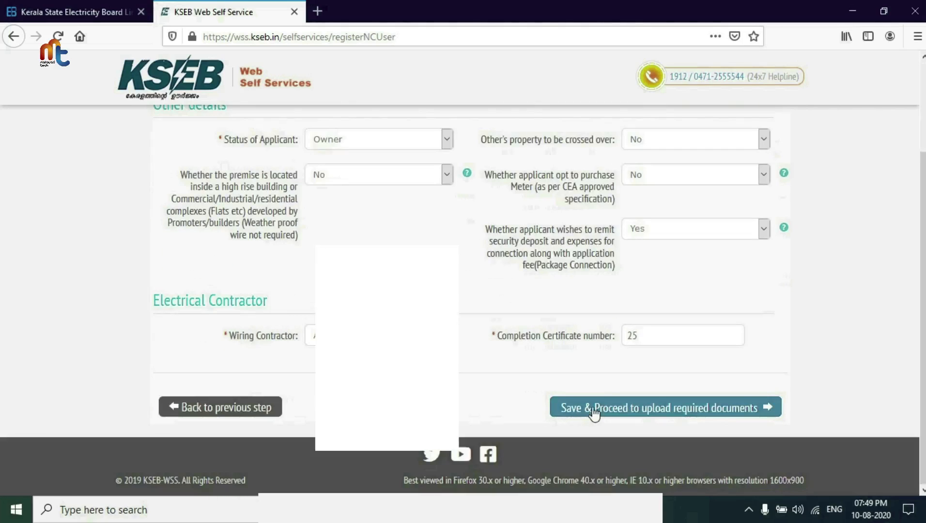
pyautogui.click(619, 411)
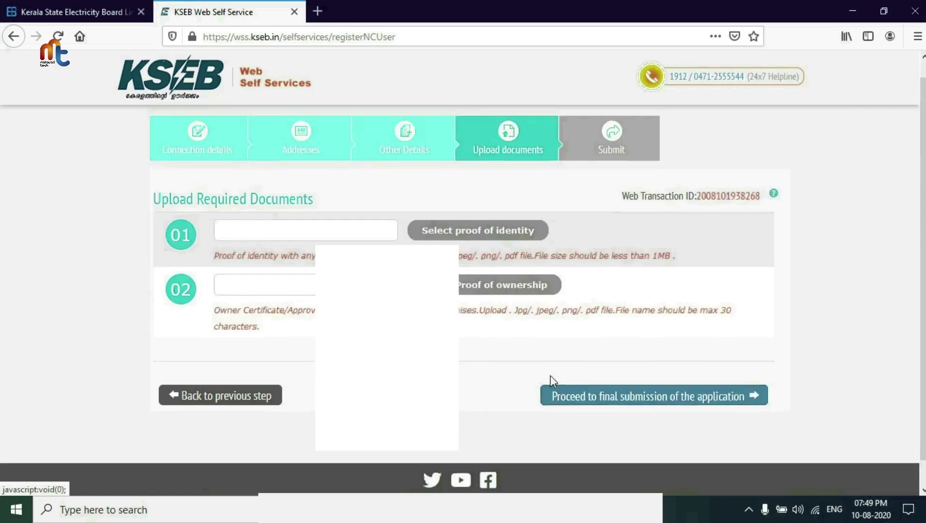
# Step: Attach the required identity and ownership proof files and proceed to the final submission of the application
pyautogui.scroll(1, 550, 376)
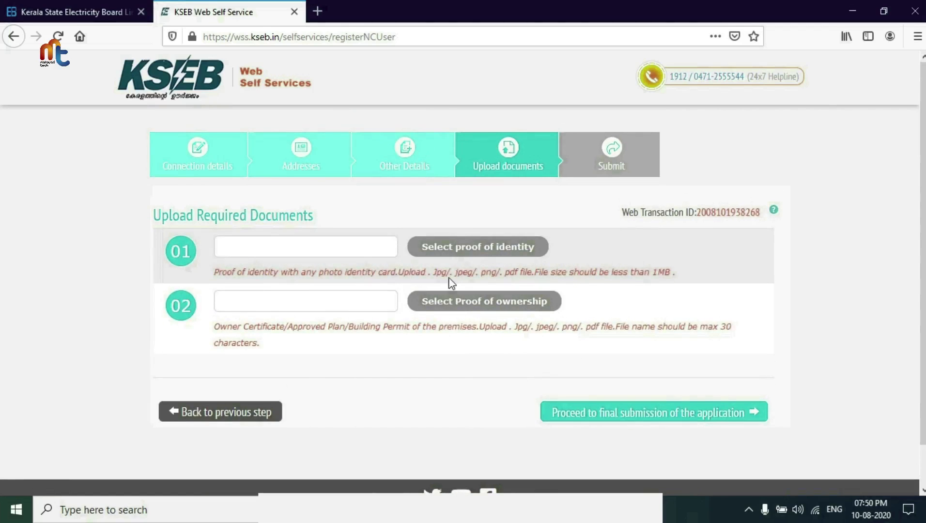
pyautogui.click(538, 251)
pyautogui.click(622, 420)
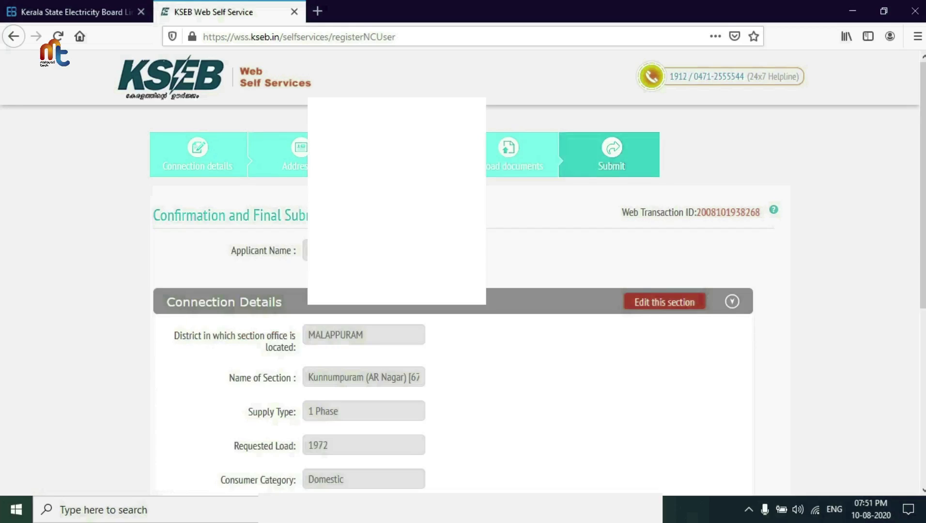
# Step: Review the connection details on the confirmation page and submit the application
pyautogui.scroll(-2, 453, 301)
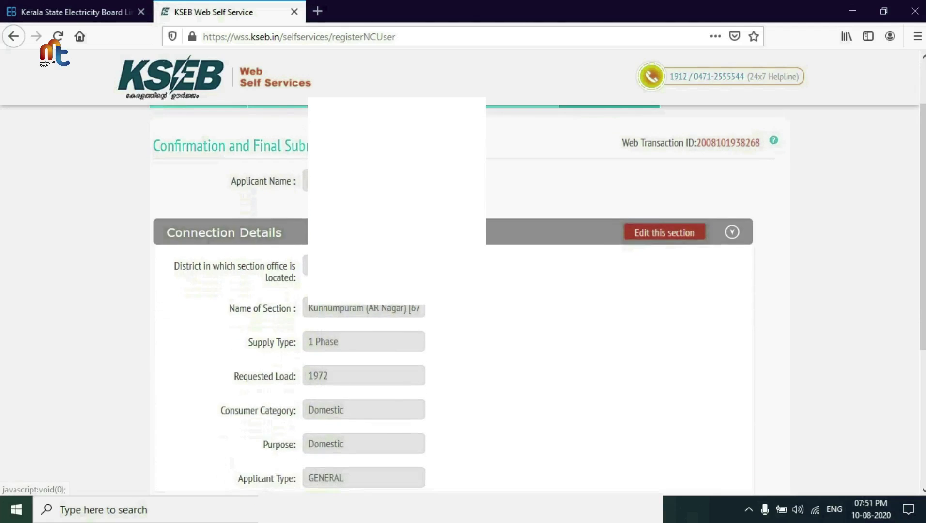
pyautogui.scroll(-3, 452, 300)
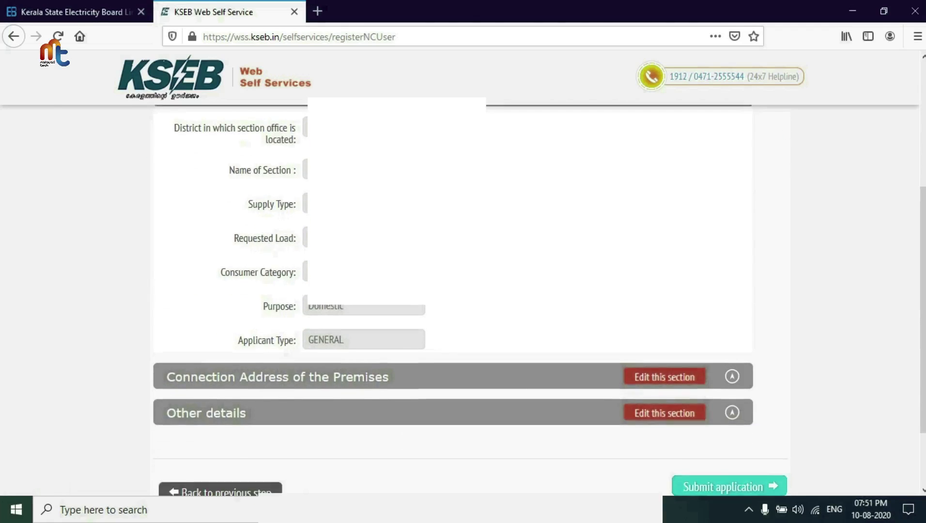
pyautogui.scroll(5, 453, 300)
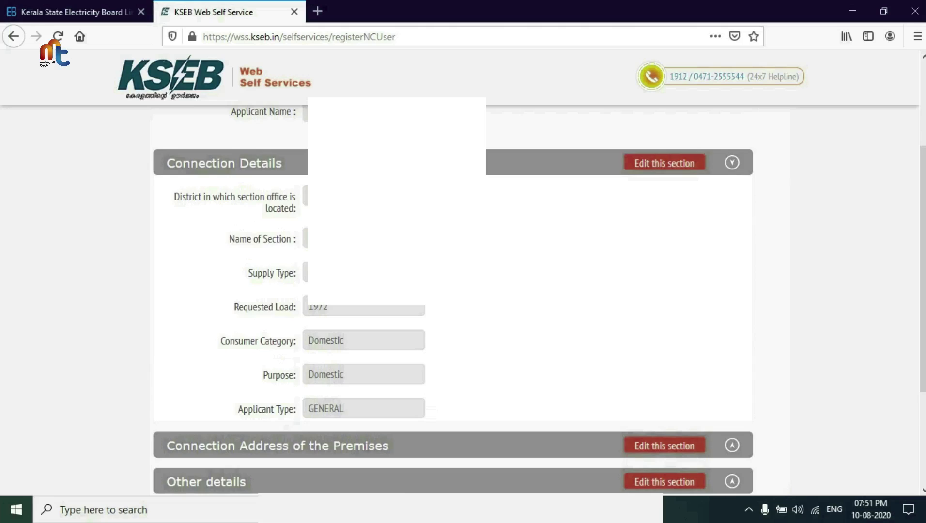
pyautogui.scroll(-4, 452, 300)
pyautogui.scroll(-3, 606, 323)
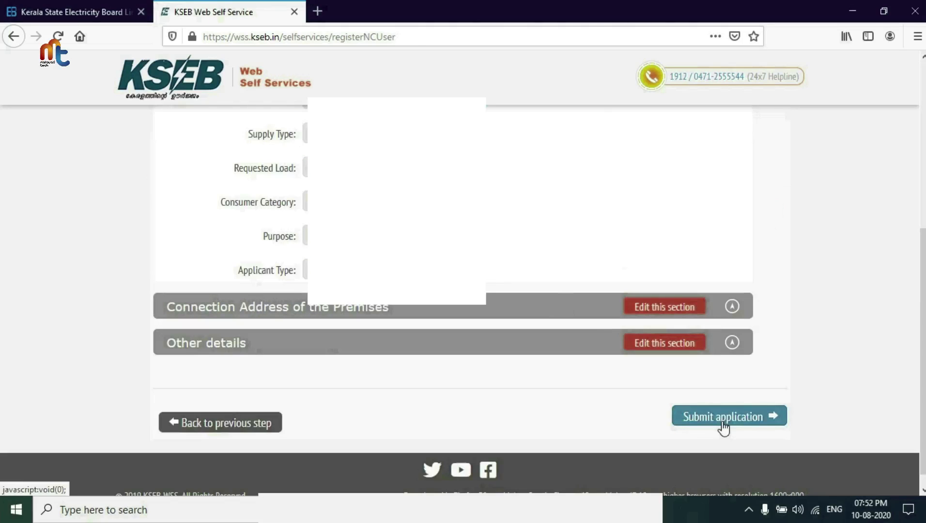
pyautogui.click(723, 423)
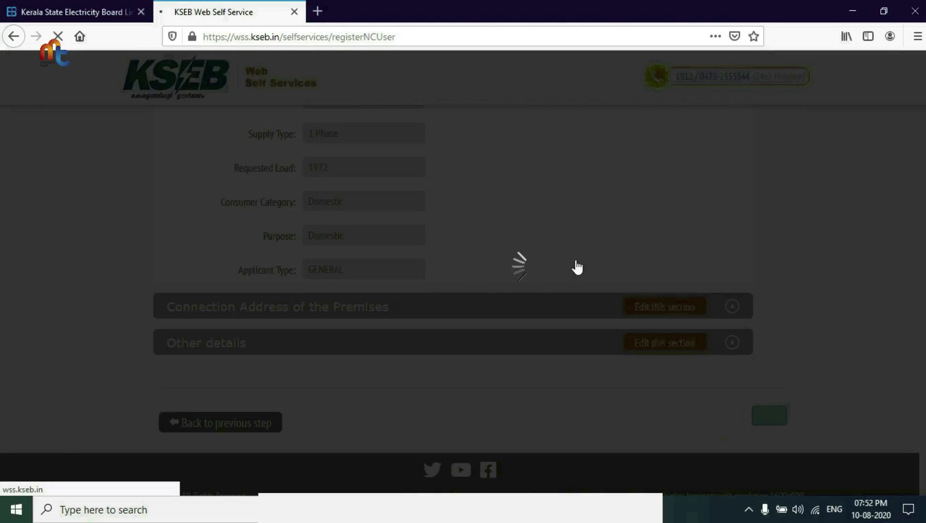
# Step: Review the application fee breakdown and continue to payment
pyautogui.scroll(-4, 351, 242)
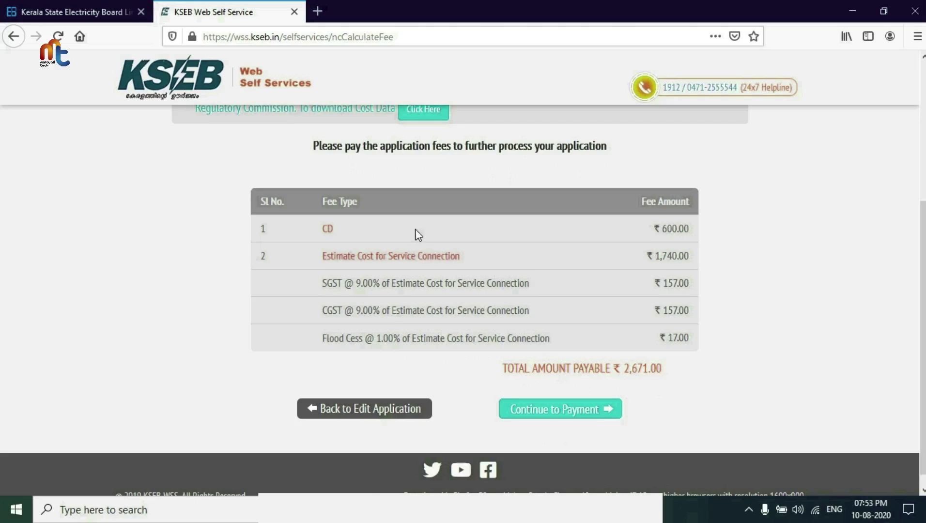
pyautogui.scroll(-1, 629, 291)
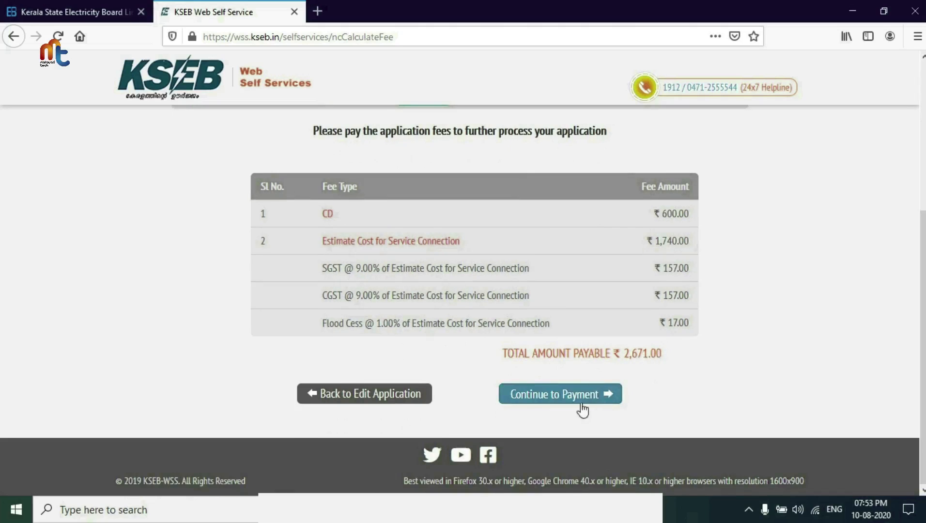
pyautogui.scroll(3, 581, 407)
pyautogui.scroll(-3, 558, 382)
pyautogui.click(567, 404)
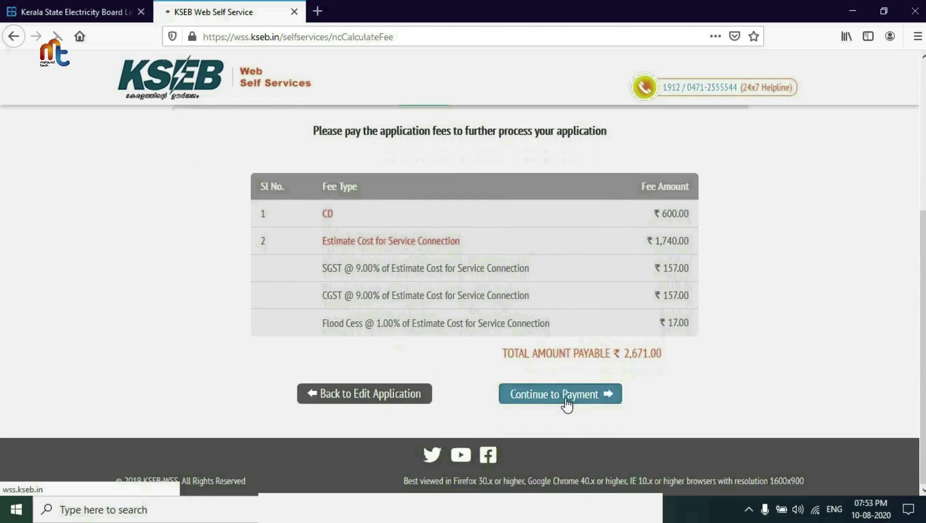
# Step: Choose net banking through TECH PROCESS PAYMENT GATEWAY and start paying the application fee
pyautogui.scroll(-2, 458, 378)
pyautogui.scroll(-2, 456, 369)
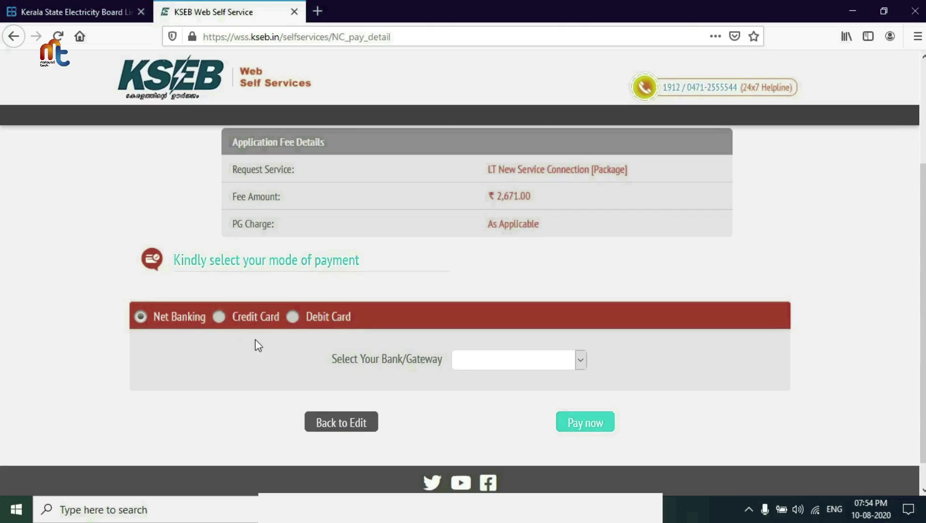
pyautogui.click(579, 360)
pyautogui.click(580, 361)
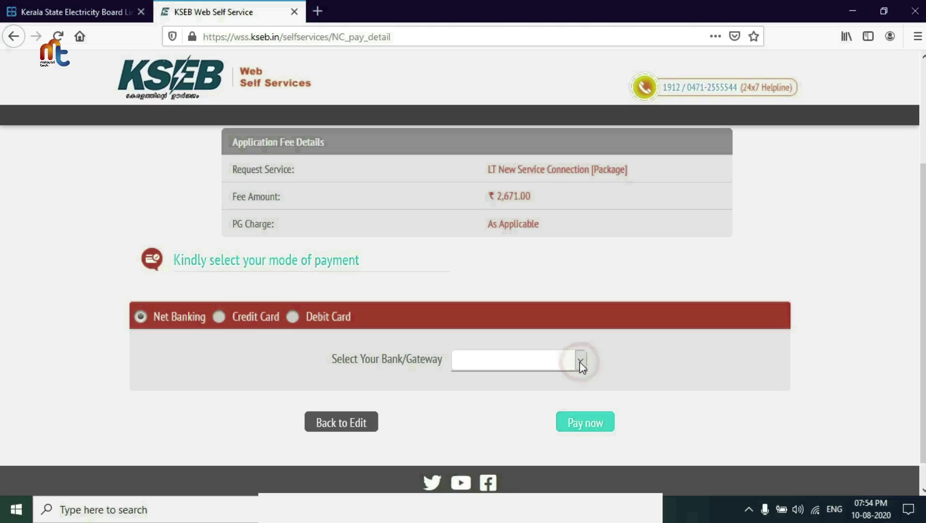
pyautogui.click(579, 361)
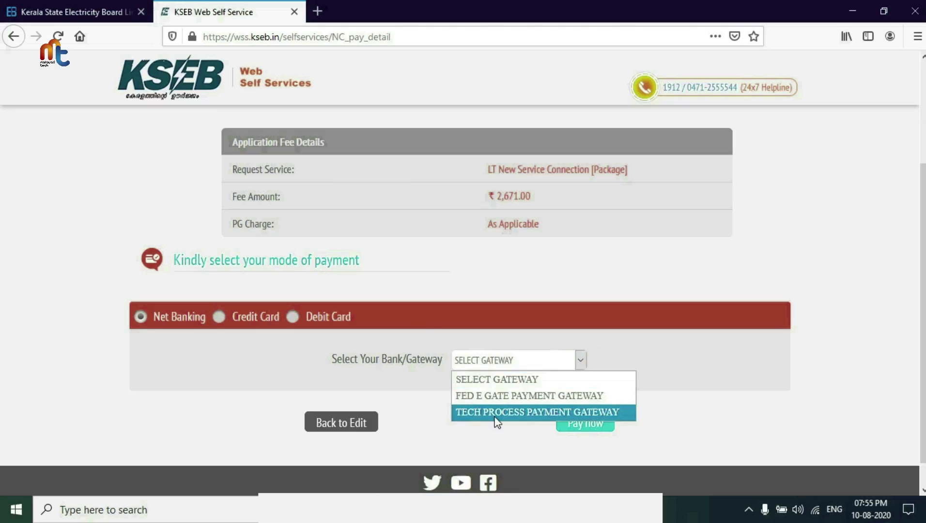
pyautogui.click(494, 413)
pyautogui.click(582, 429)
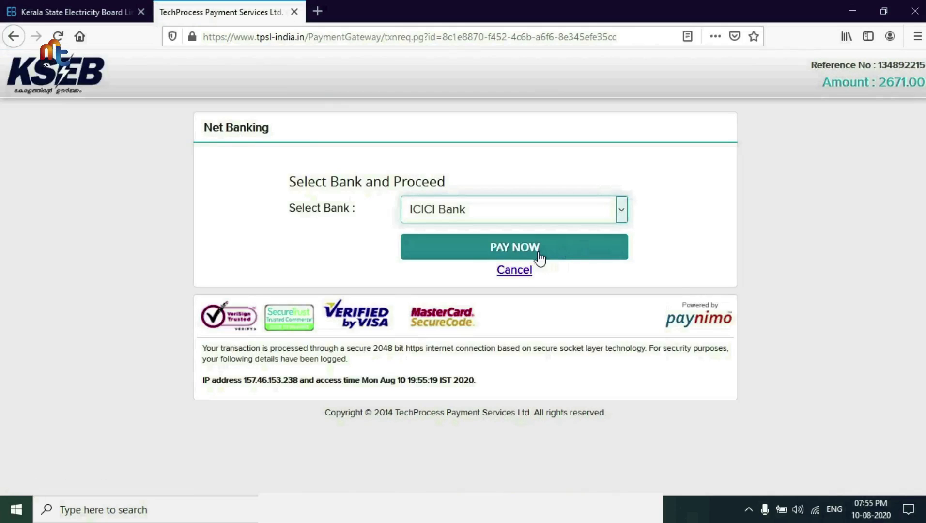
# Step: Proceed with ICICI Bank as the net banking bank and confirm the payment amount
pyautogui.click(538, 254)
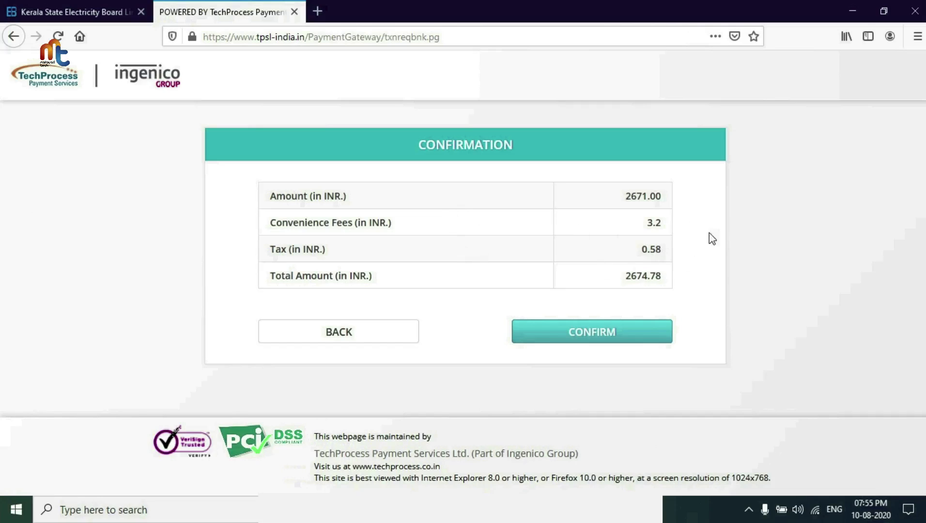
pyautogui.click(591, 335)
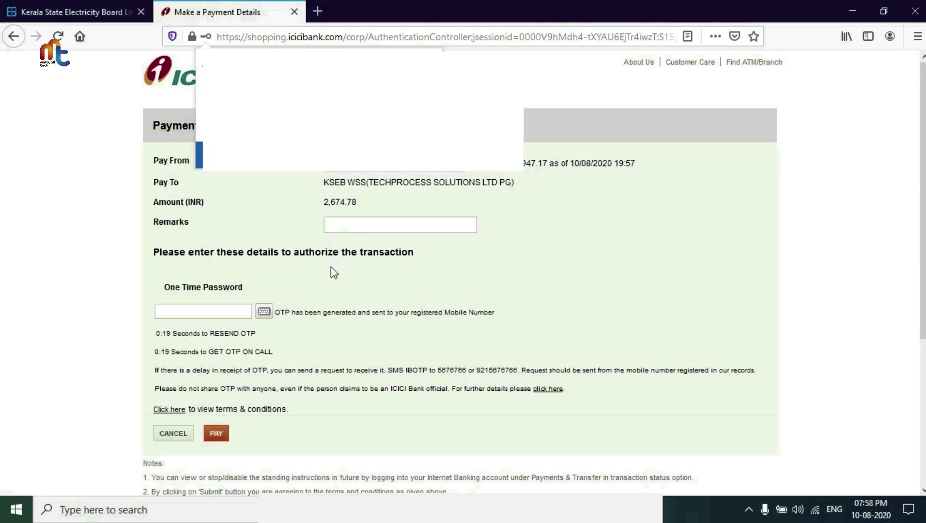
# Step: Authorise the ICICI Bank payment with the one-time password and check the KSEB transaction details
pyautogui.click(342, 223)
pyautogui.click(216, 433)
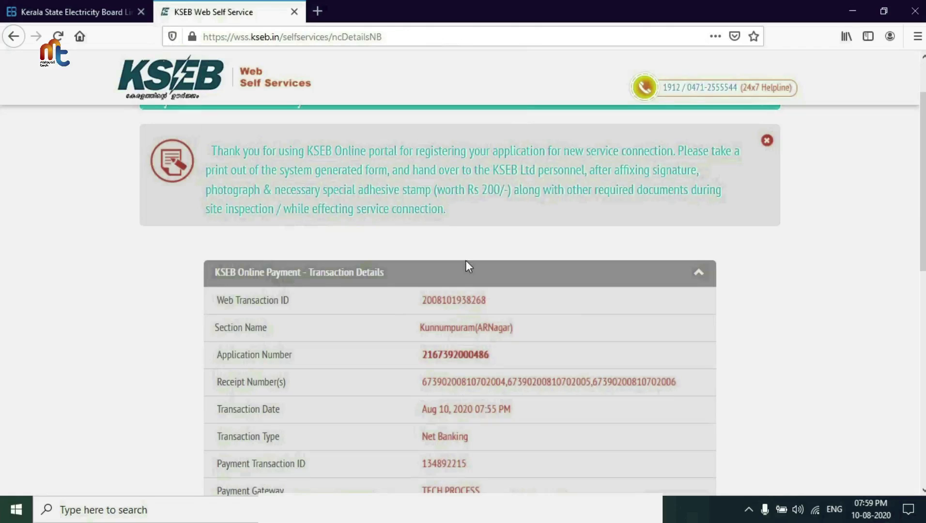
pyautogui.scroll(-2, 465, 267)
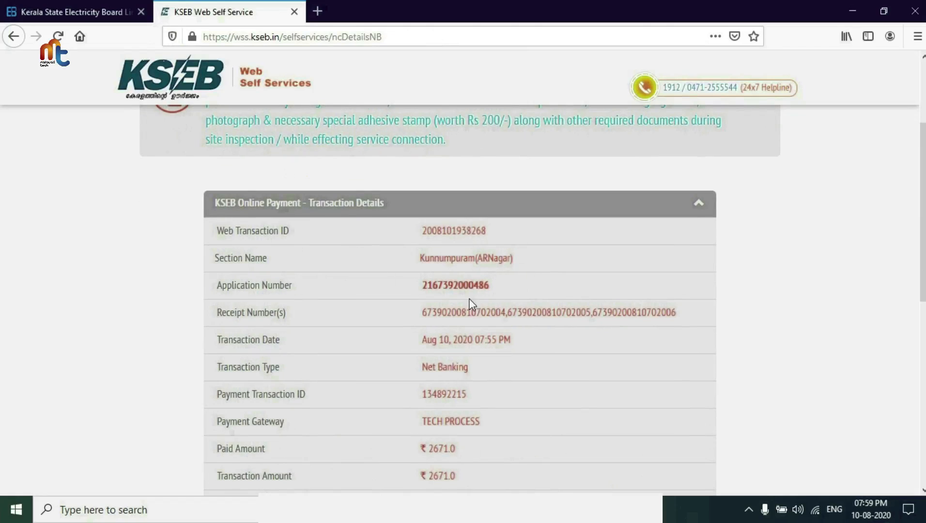
# Step: Print the transaction receipt with the PDF24 printer and minimise the PDF24 Creator window
pyautogui.scroll(-8, 440, 293)
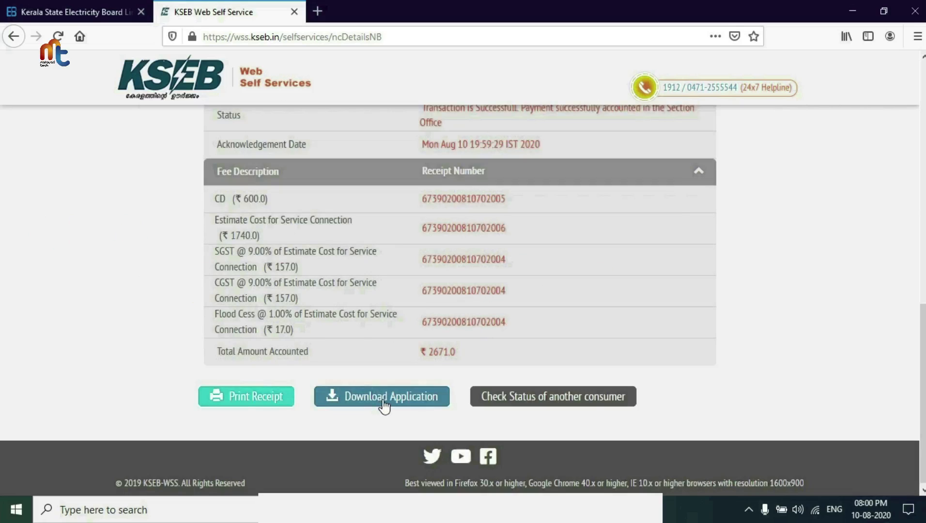
pyautogui.click(538, 403)
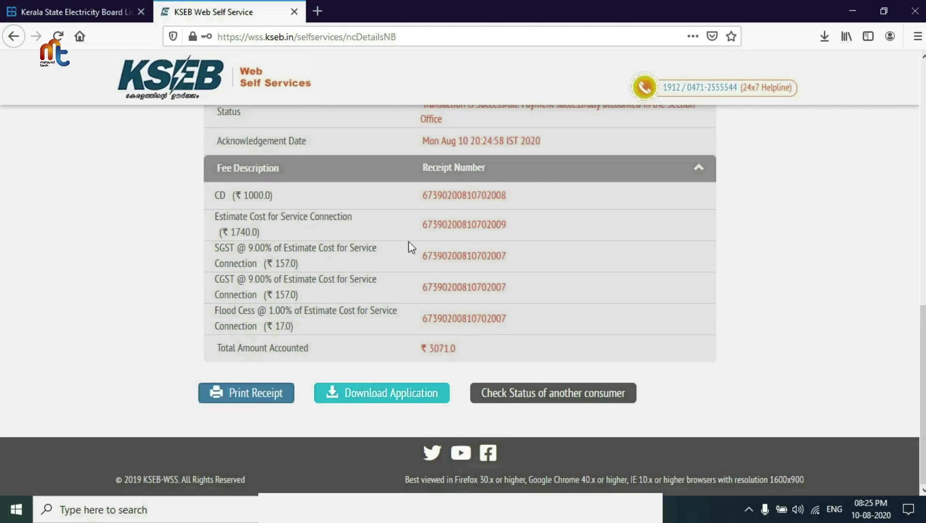
pyautogui.click(270, 395)
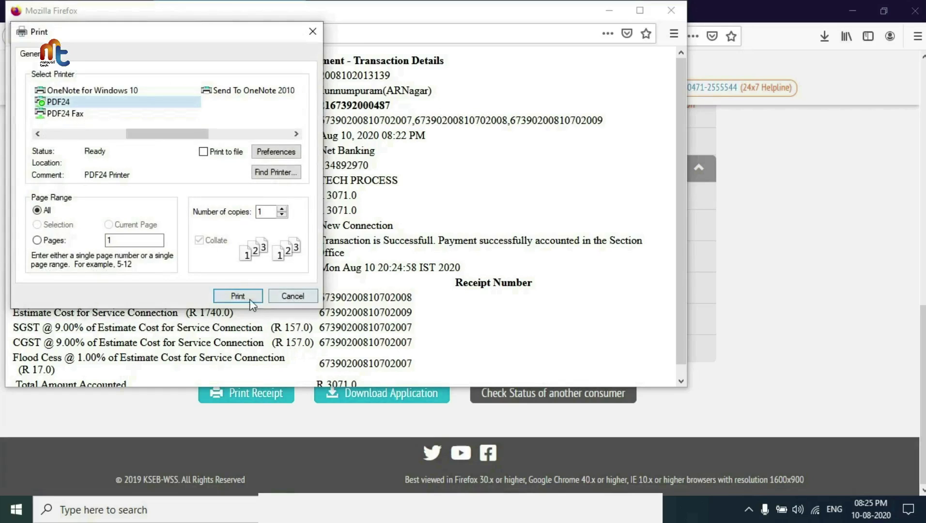
pyautogui.click(240, 296)
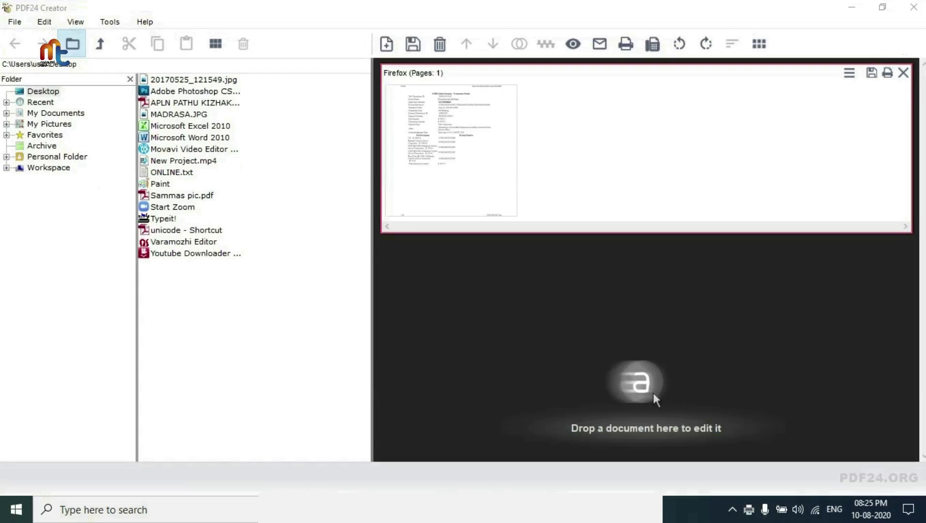
pyautogui.click(851, 6)
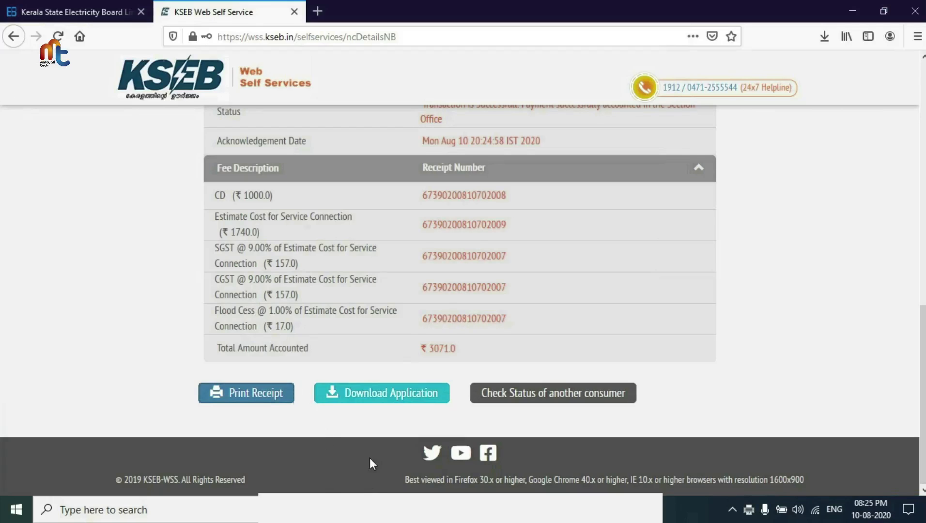
# Step: Download the application form as document.pdf and show the file in the Downloads folder
pyautogui.click(383, 392)
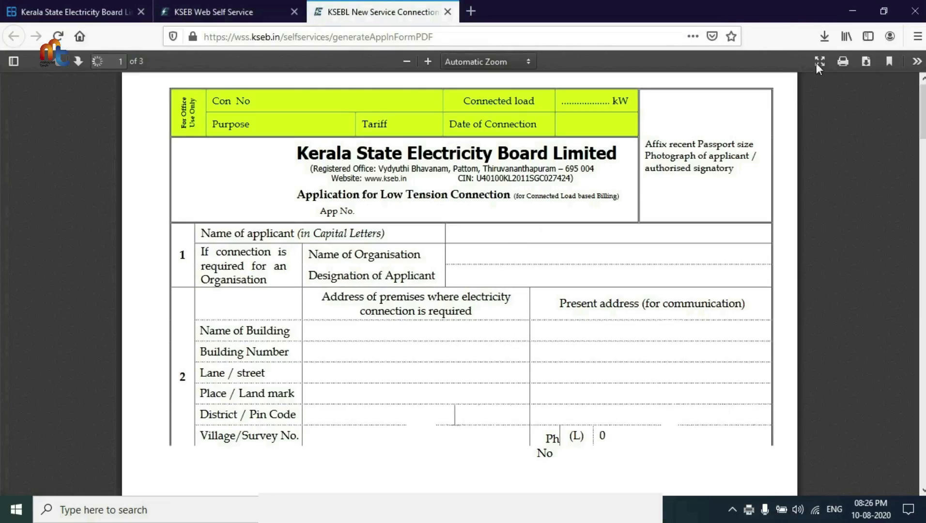
pyautogui.click(866, 62)
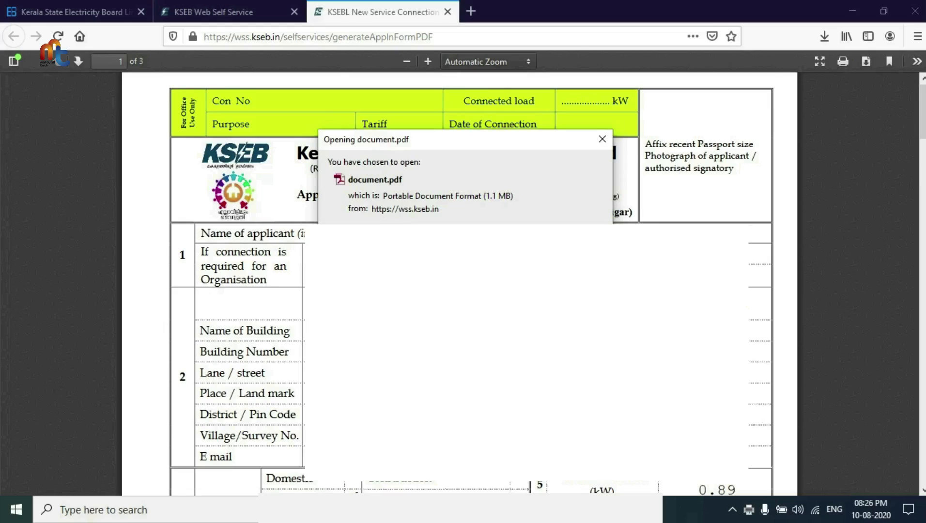
pyautogui.press('Return')
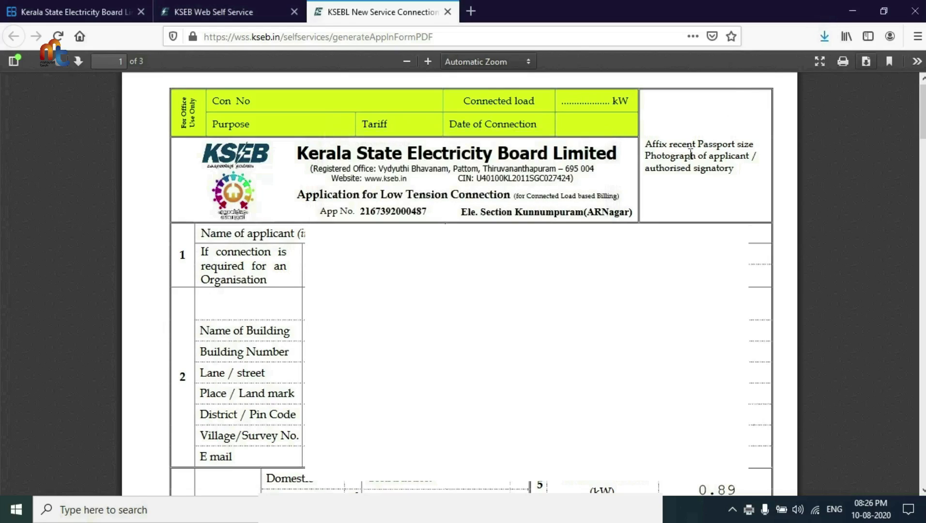
pyautogui.click(824, 37)
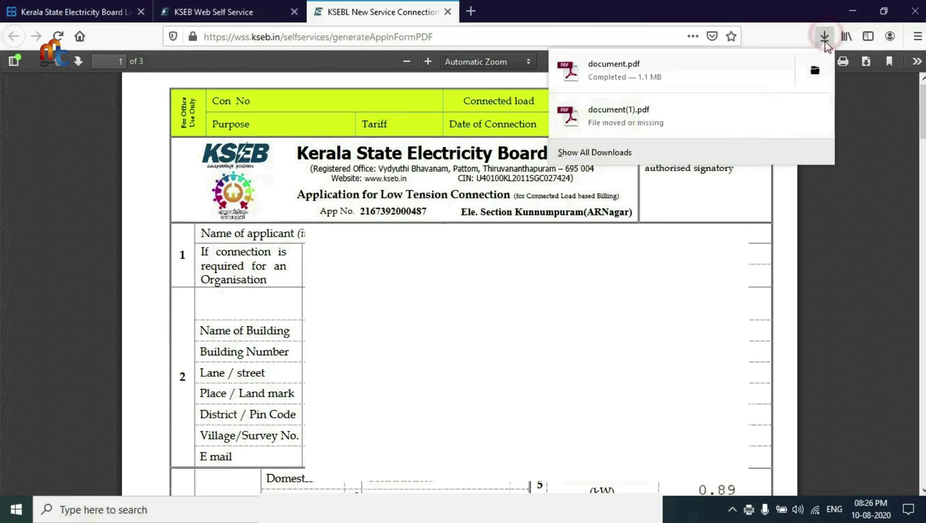
pyautogui.click(815, 77)
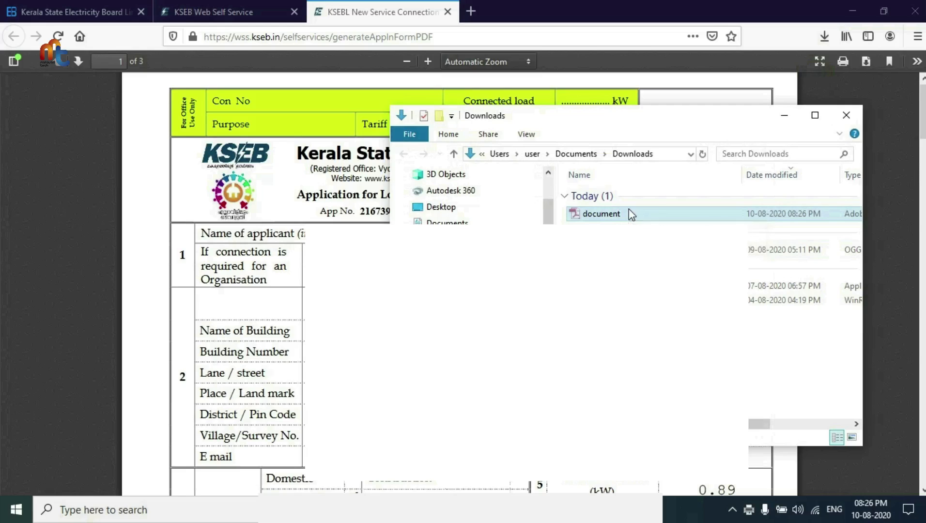
# Step: Minimise PDF24 Creator, open the application form from the transaction details page and download it as document(1).pdf
pyautogui.click(852, 10)
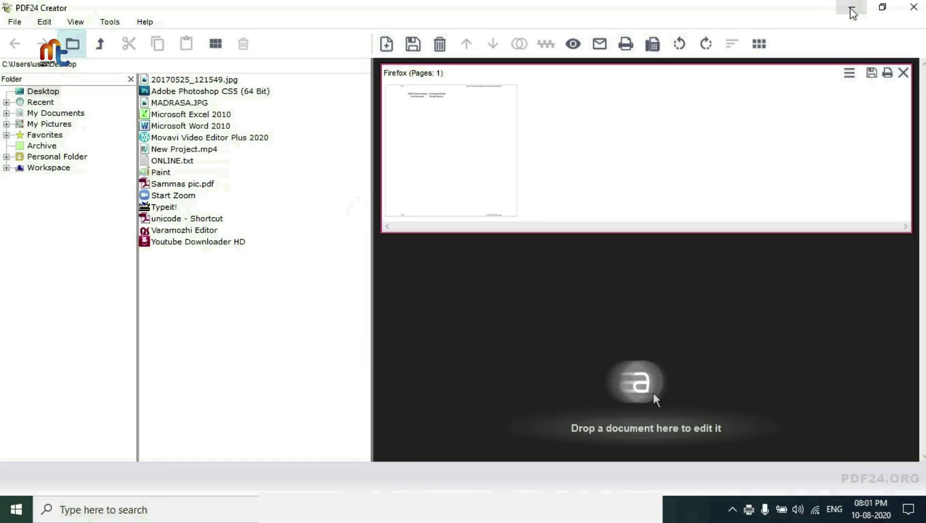
pyautogui.click(852, 13)
pyautogui.click(371, 392)
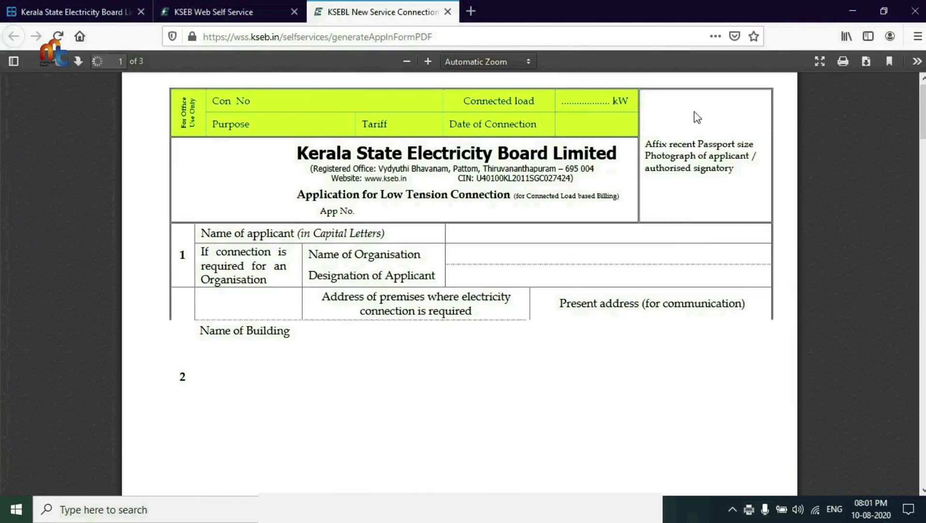
pyautogui.click(867, 62)
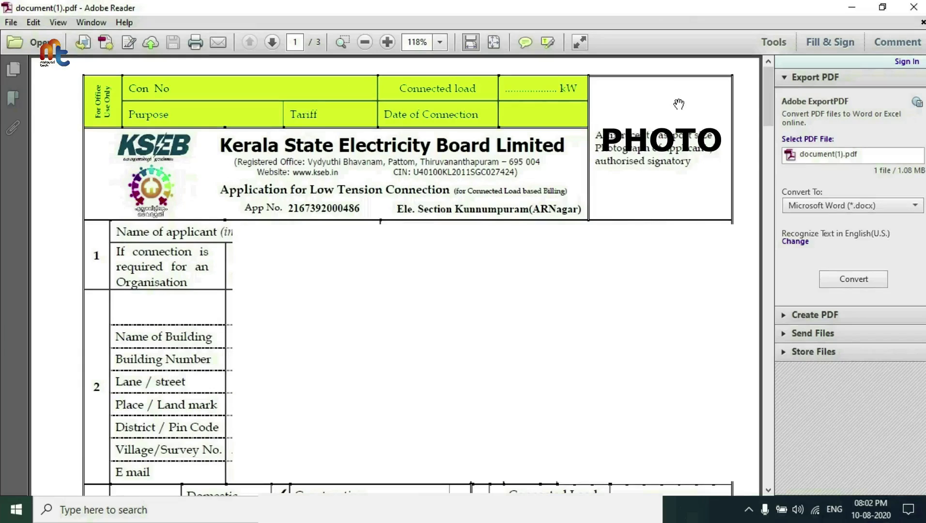
# Step: Examine the downloaded form in Adobe Reader: photo space, declaration, signature fields, attached documents and the space for the Rs 200 adhesive stamp
pyautogui.scroll(-15, 226, 358)
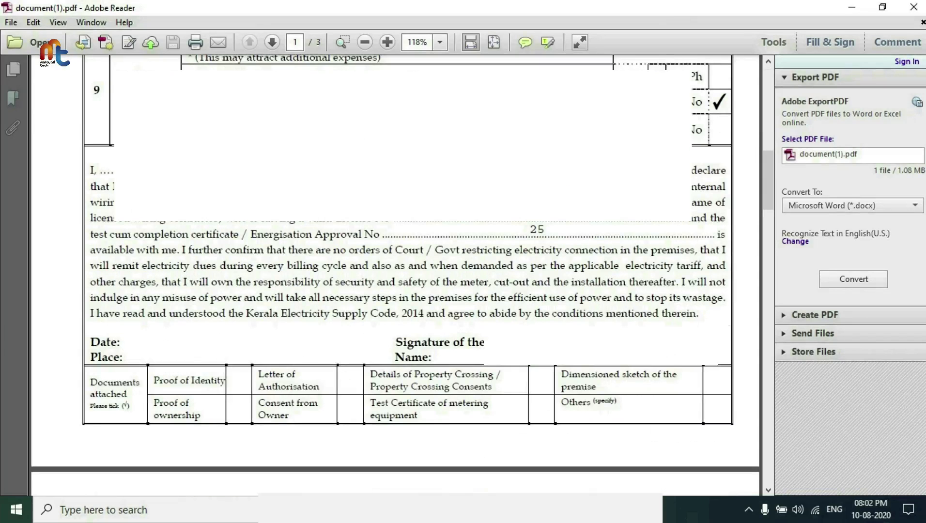
pyautogui.scroll(-4, 484, 352)
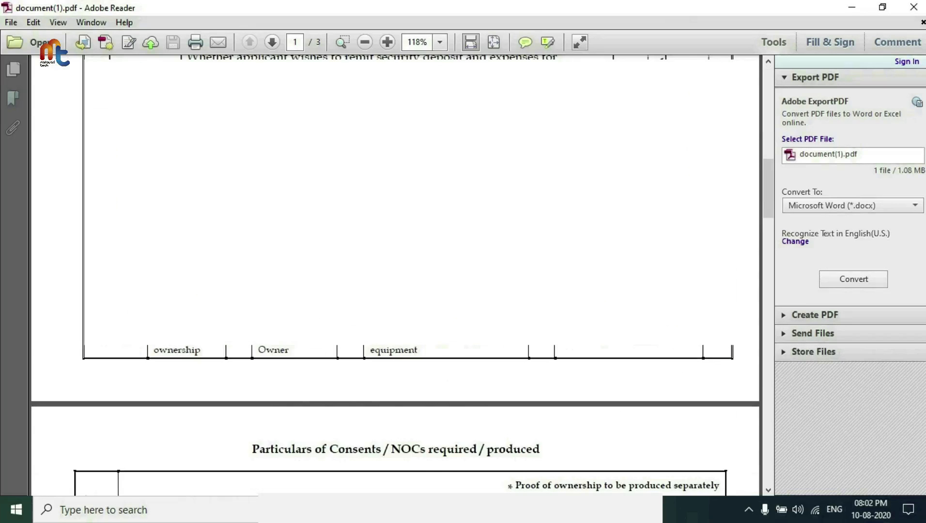
pyautogui.scroll(-10, 395, 276)
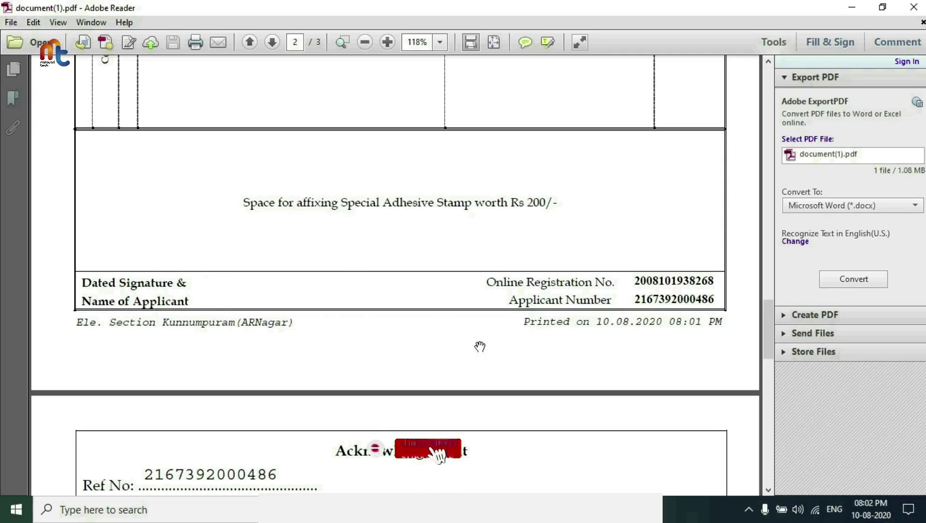
pyautogui.scroll(3, 476, 348)
pyautogui.scroll(5, 393, 288)
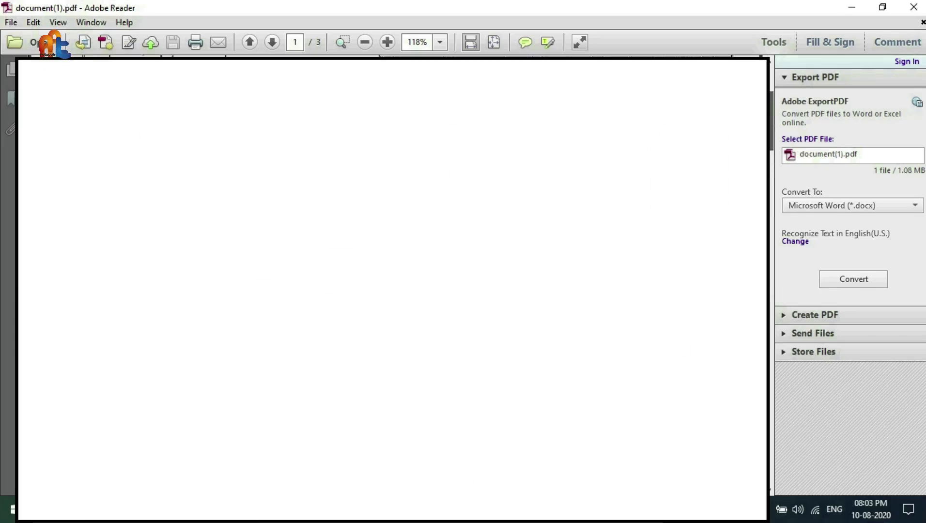